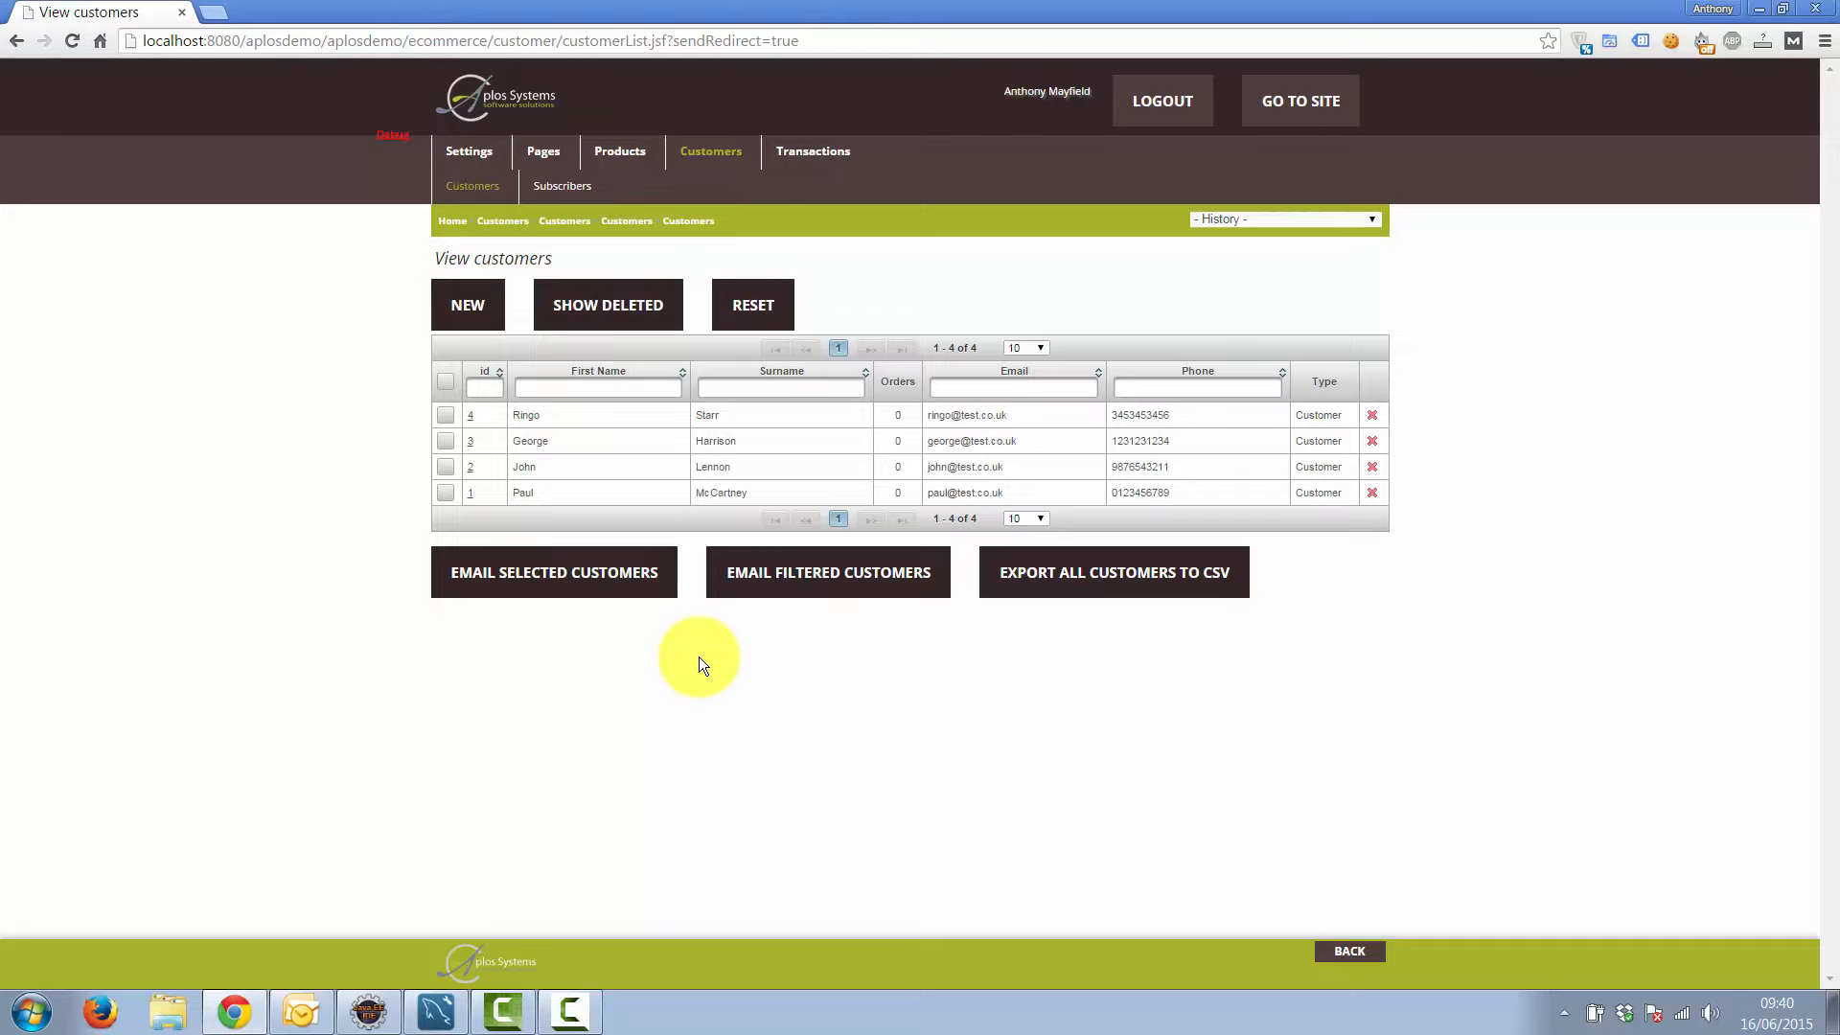
Email the 'Your Invoice' message with its Subscription invoice attachment to the four filtered customers
click(808, 592)
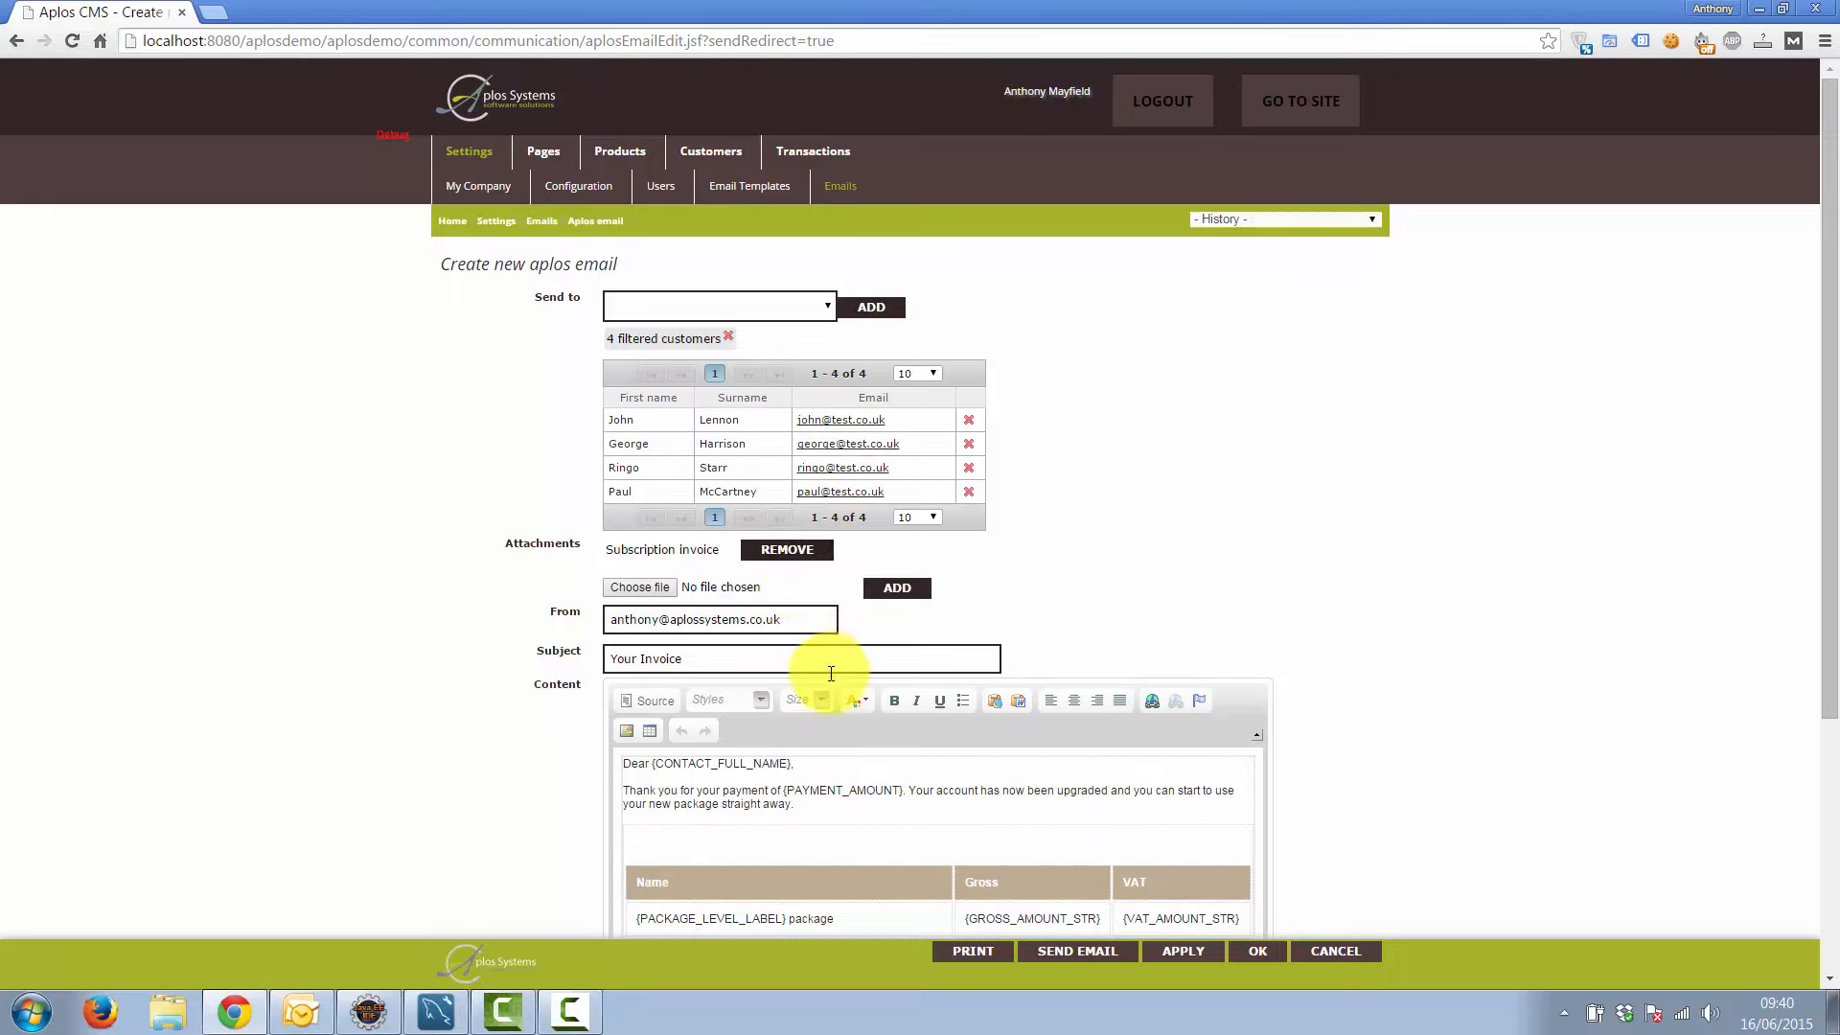
click(1064, 952)
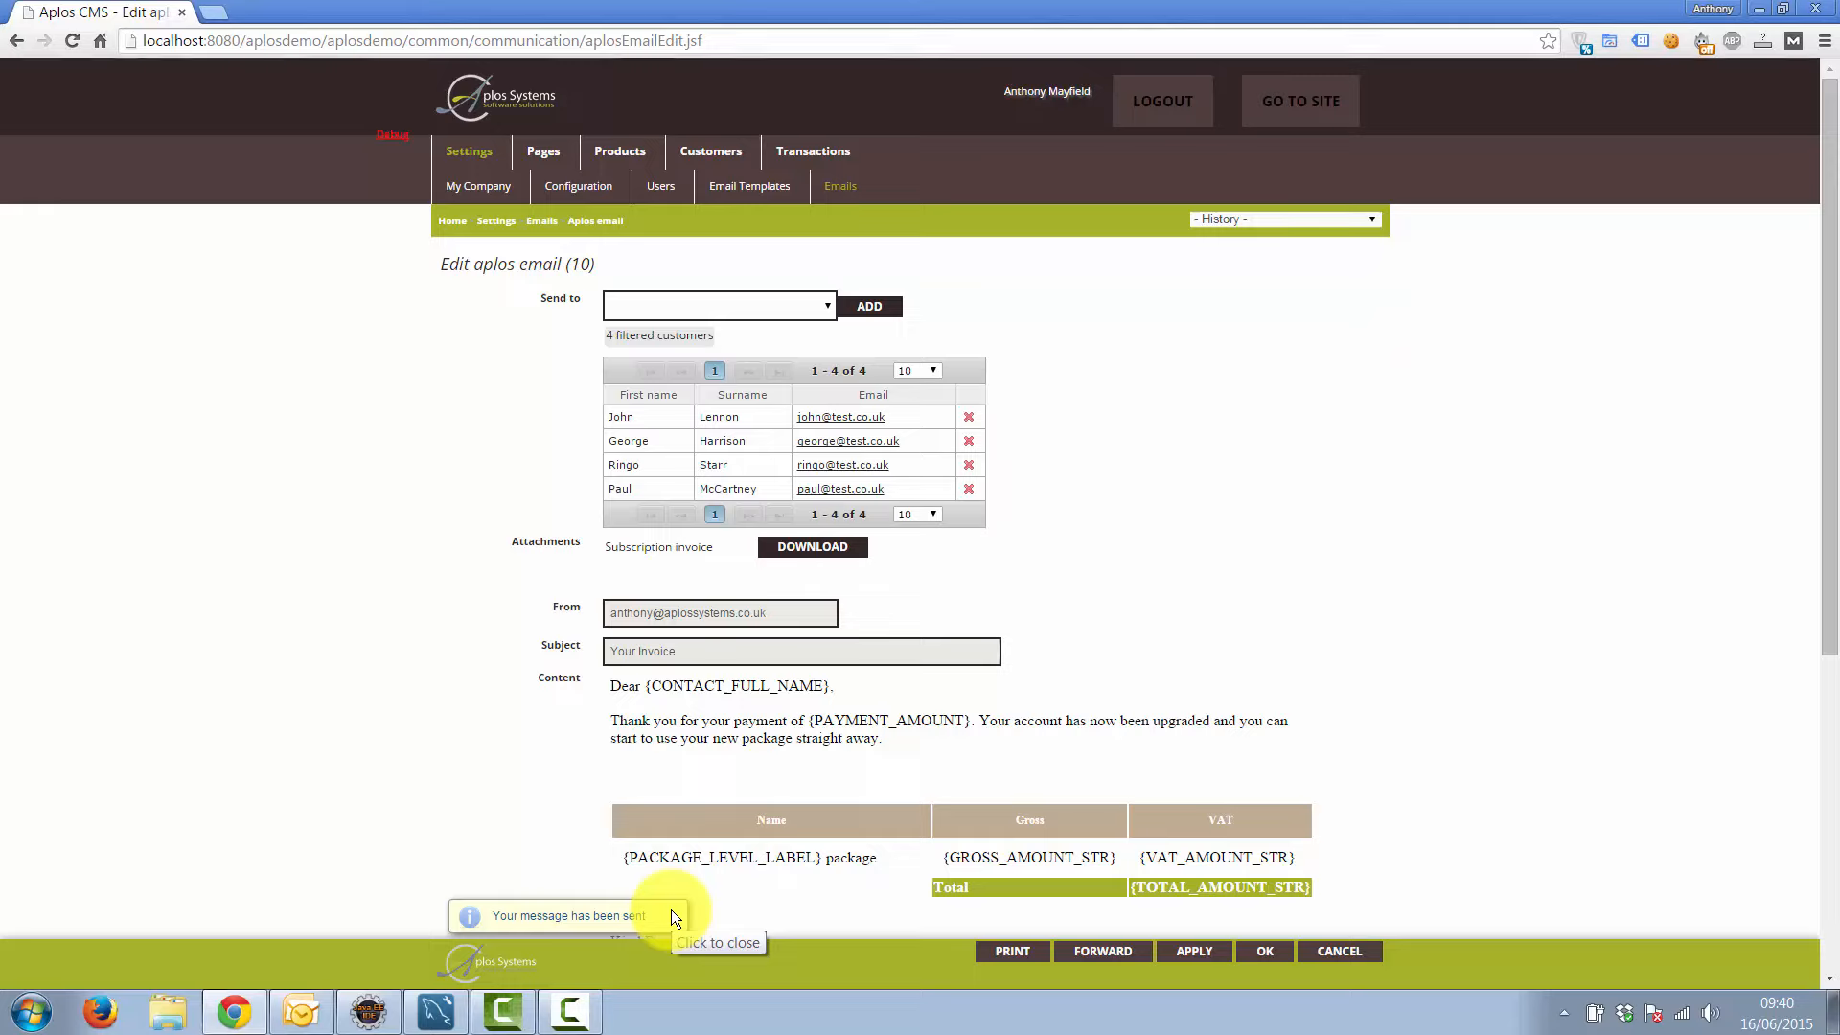
In Outlook, fetch new mail and open the first arrived 'Your Invoice' message
click(324, 1014)
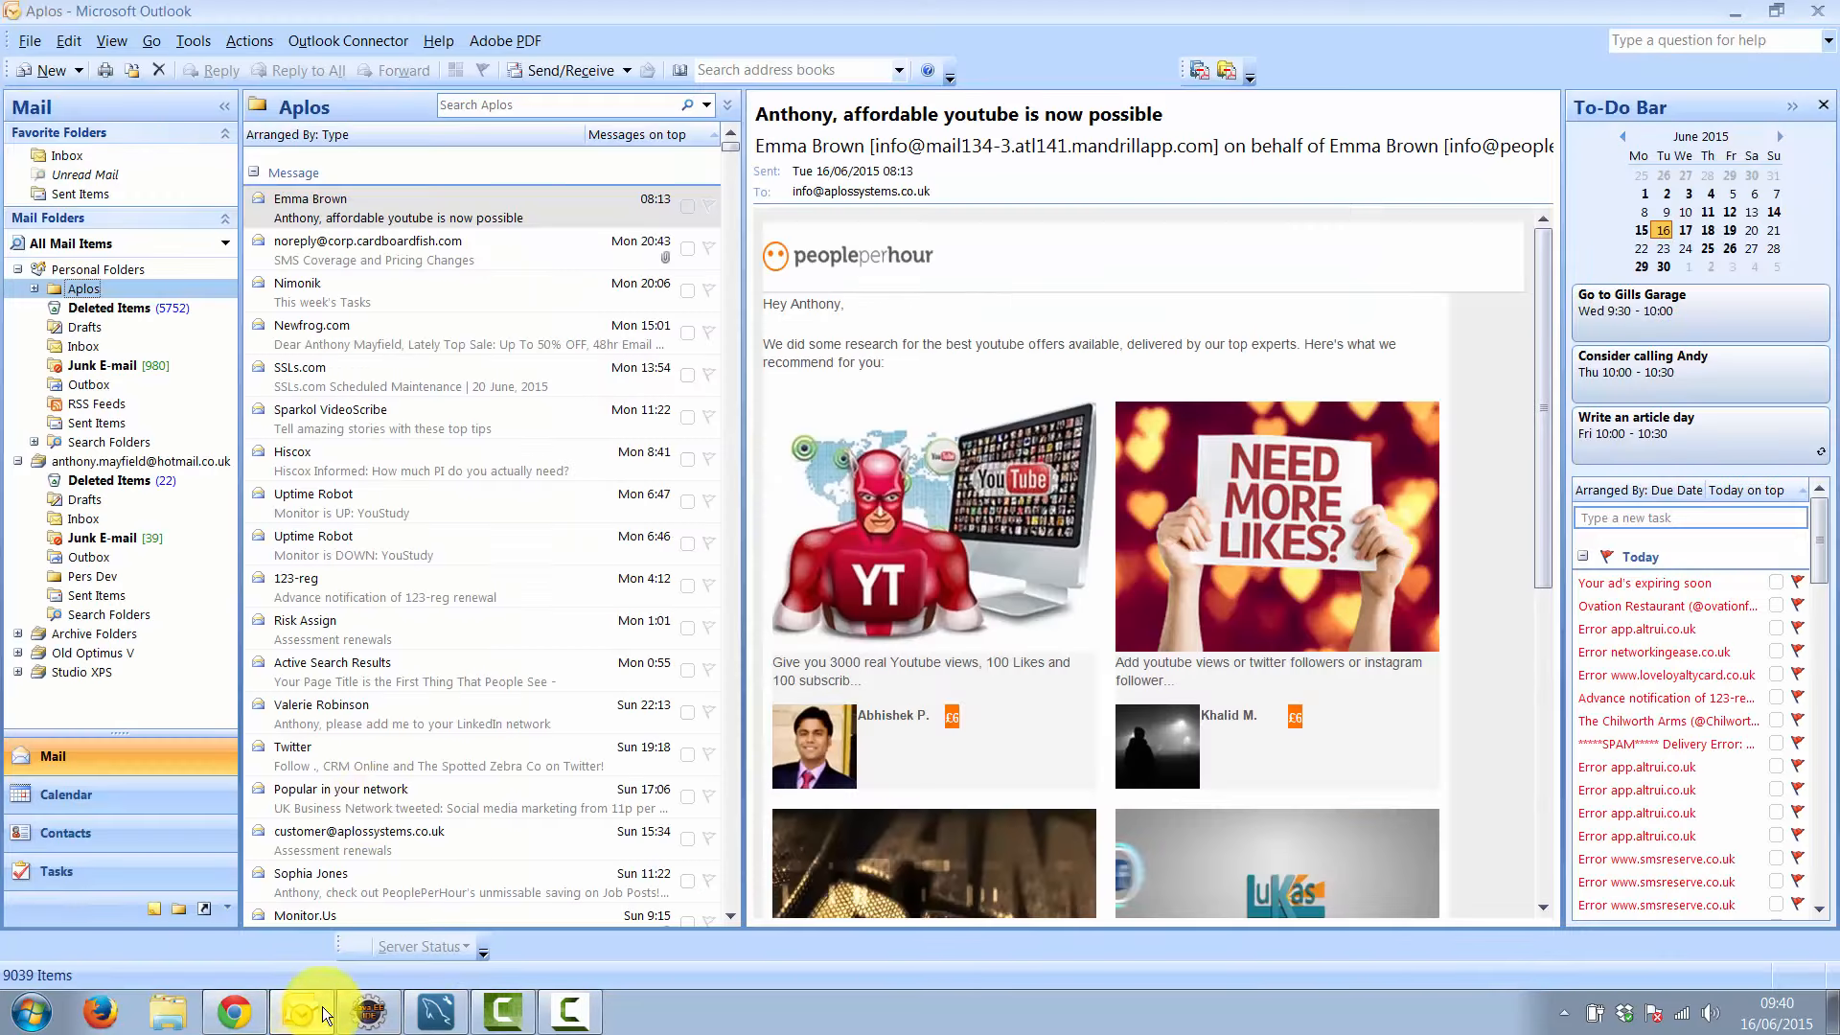
click(564, 70)
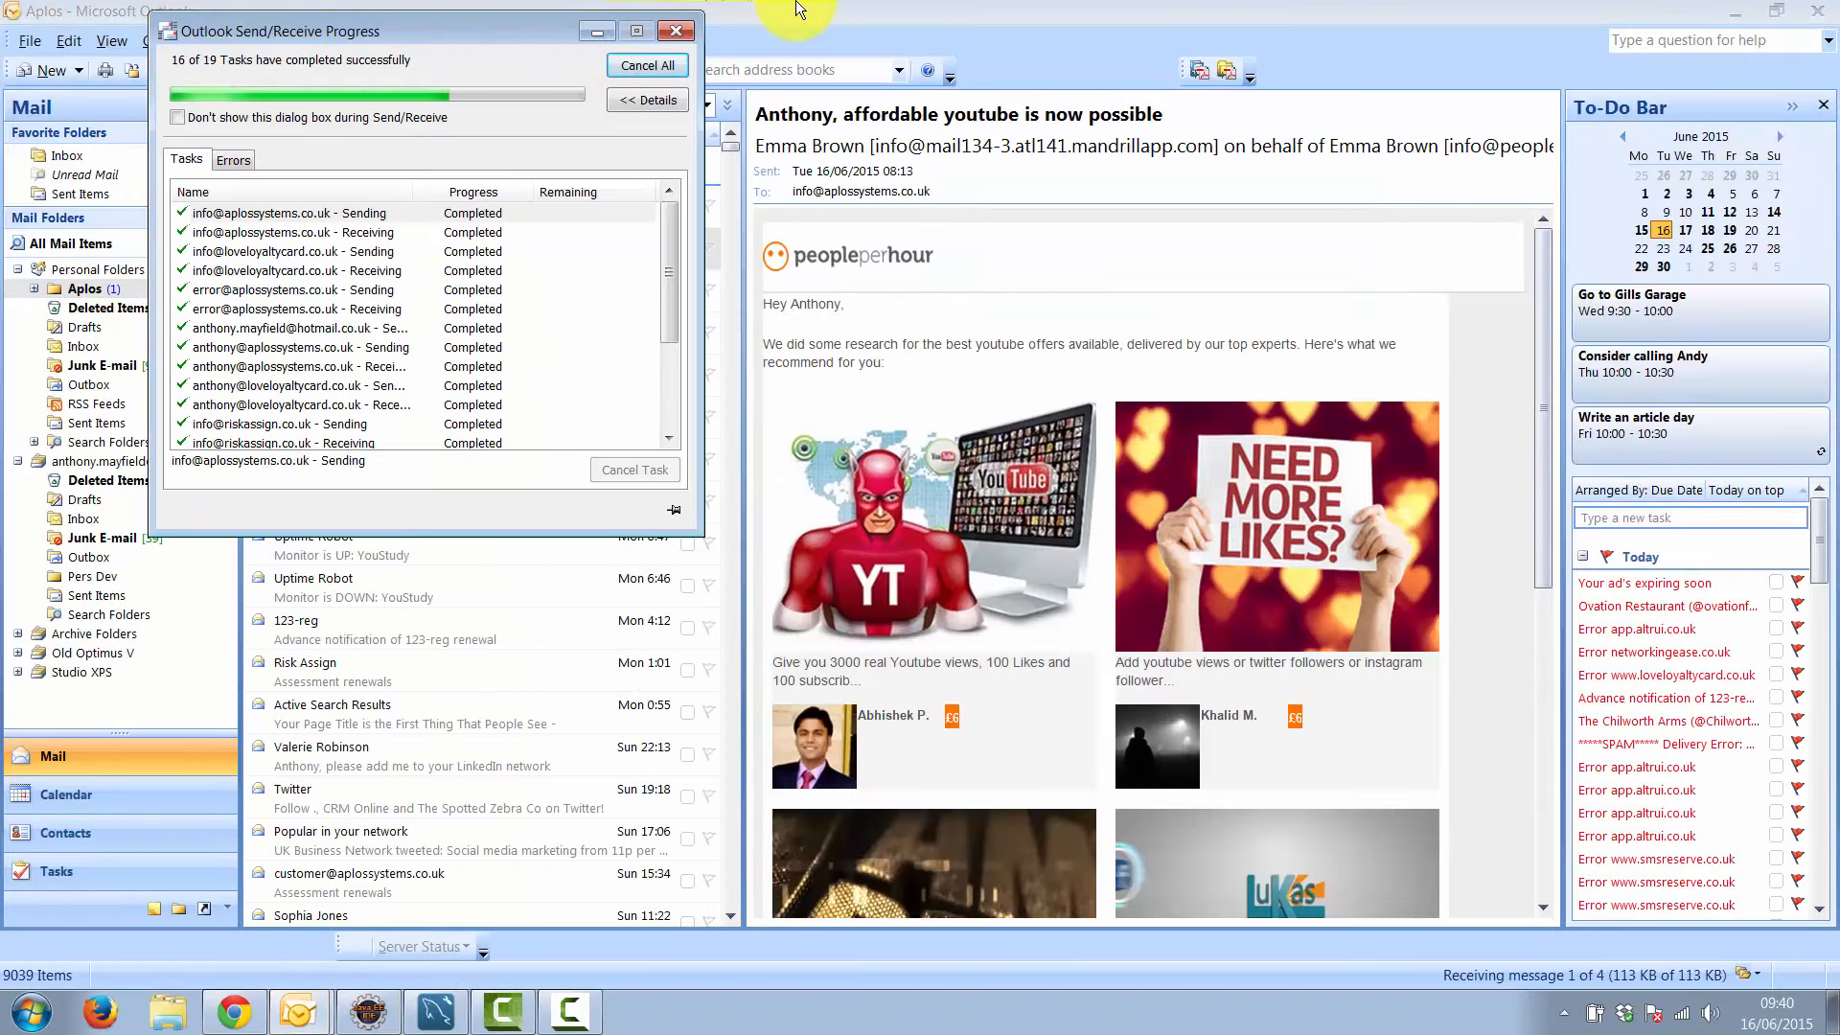
click(406, 212)
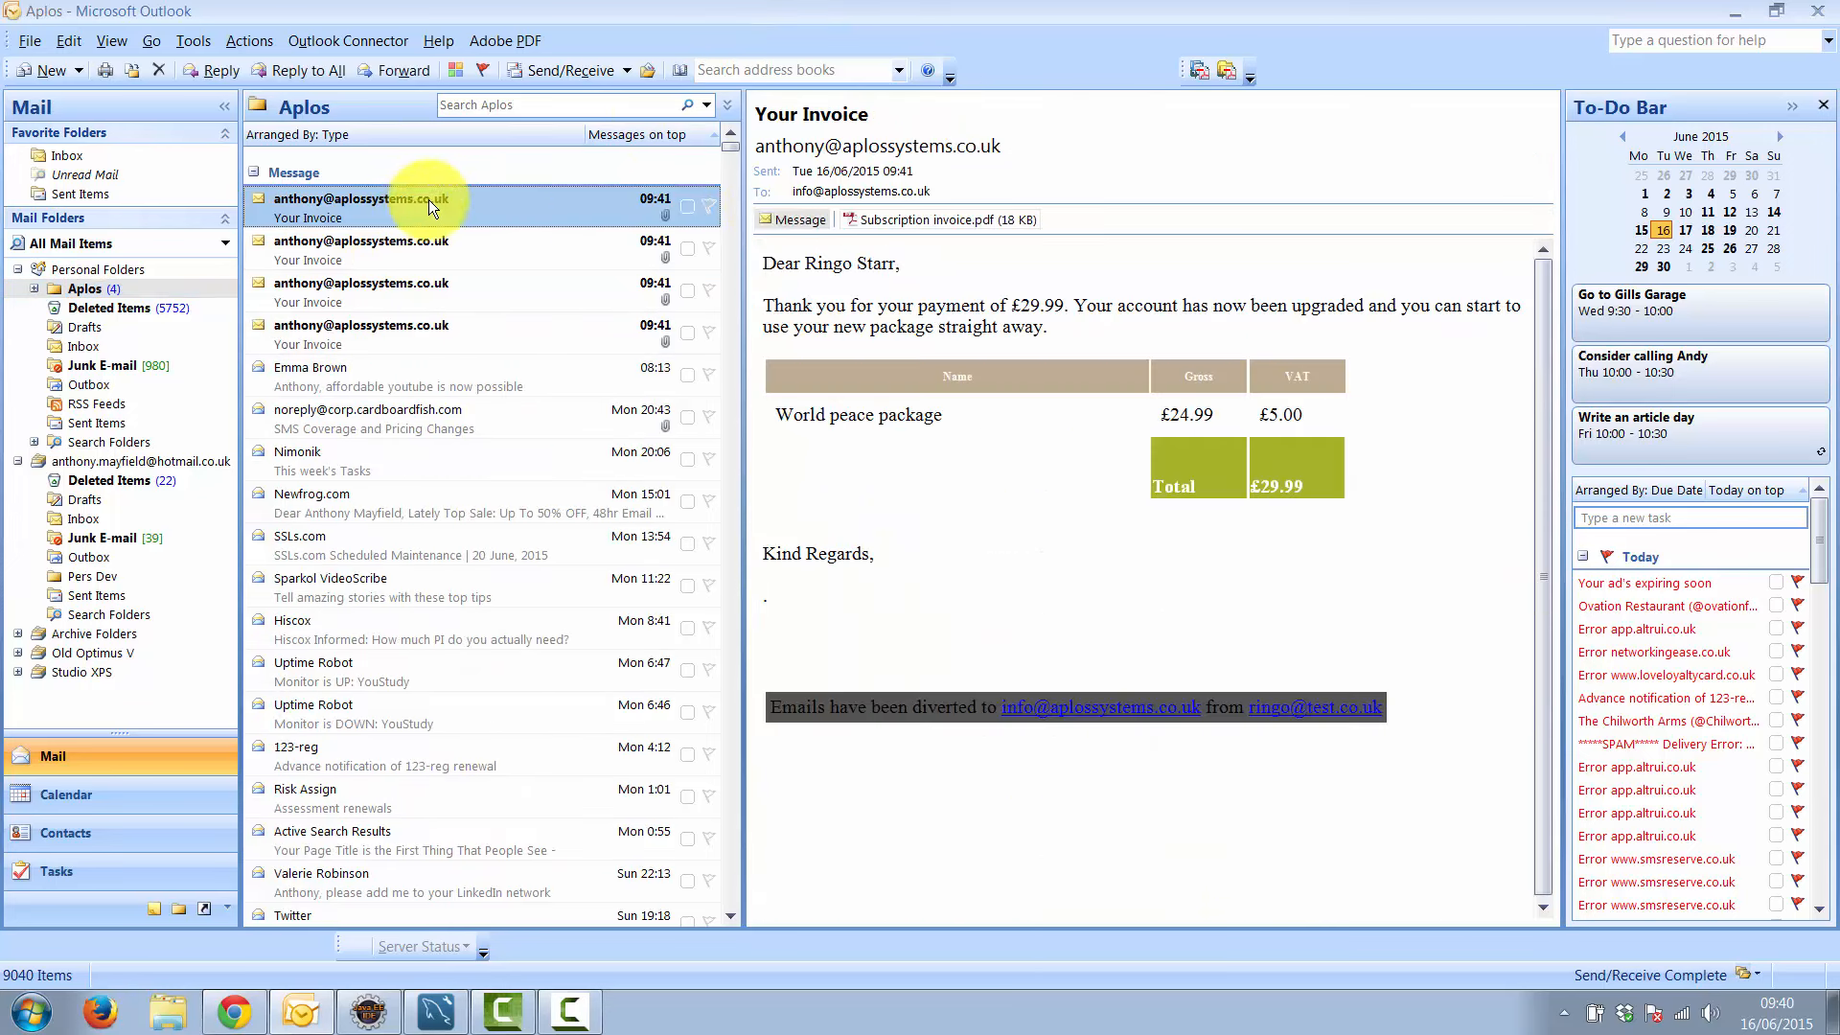
View the attached invoice AD123 PDF (£29.99) in Acrobat, then return to Aplos in Chrome
double_click(941, 221)
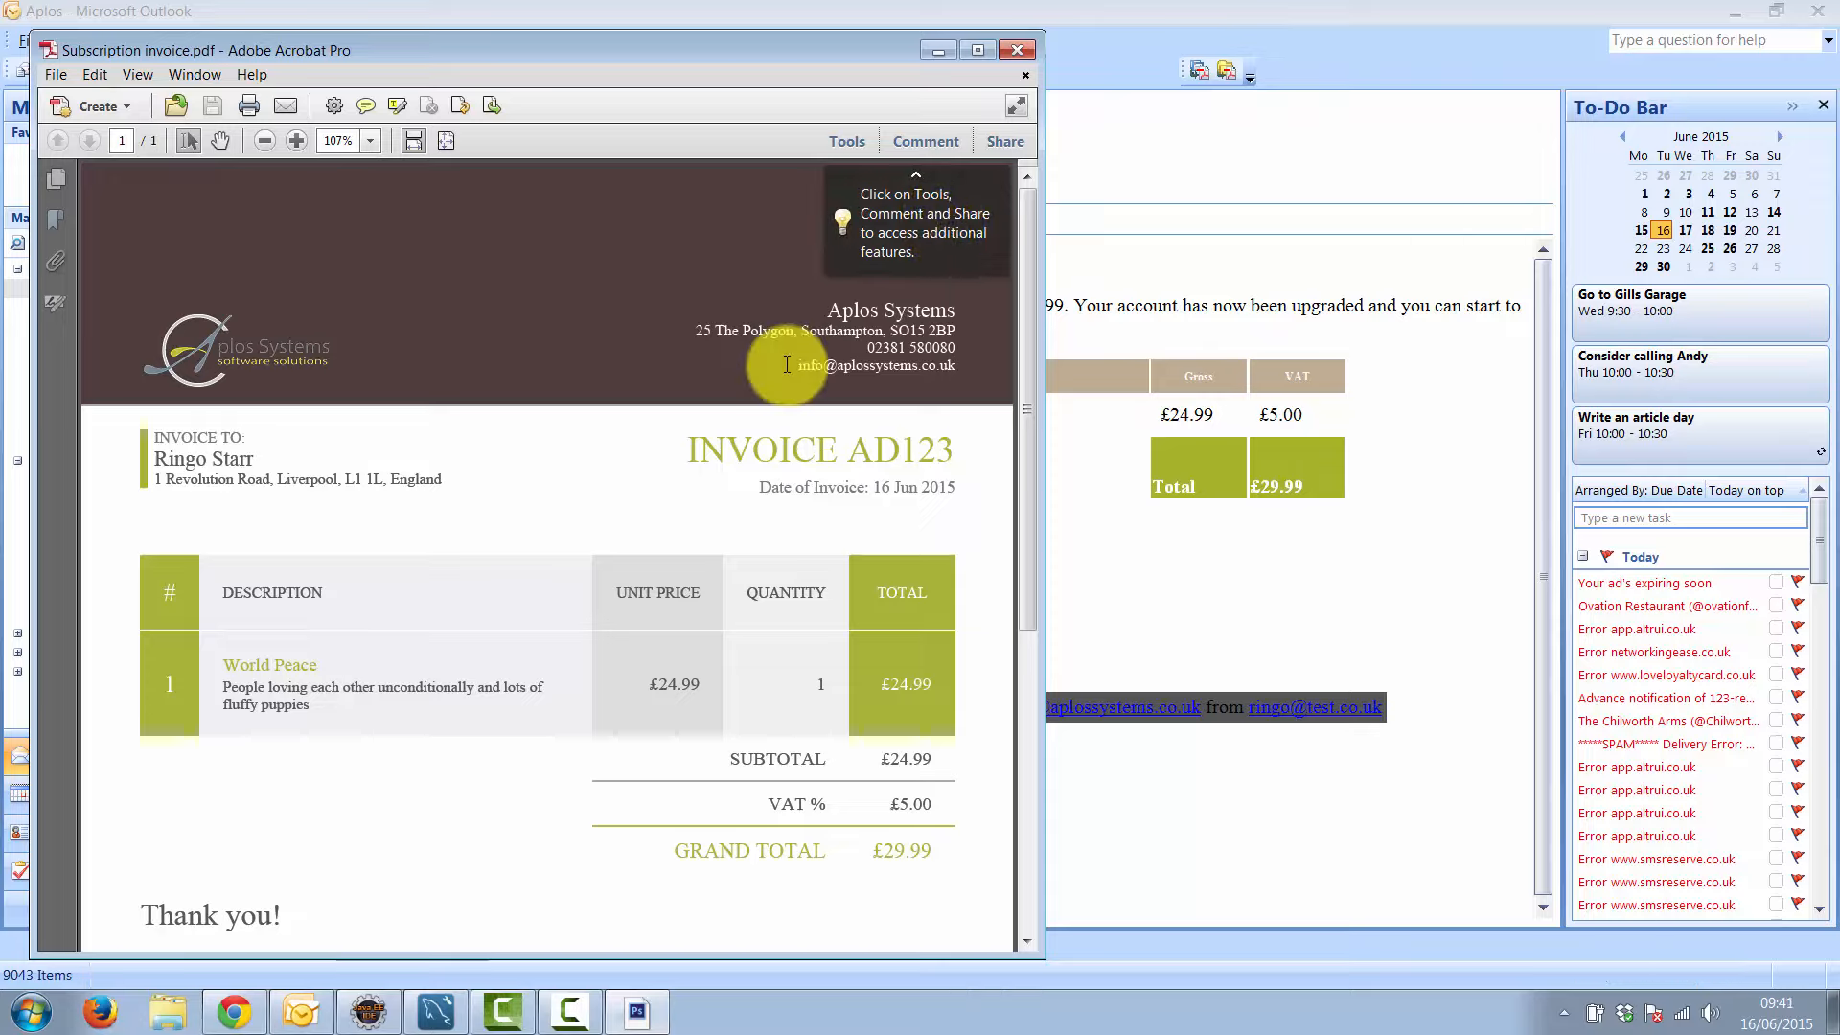
click(240, 1014)
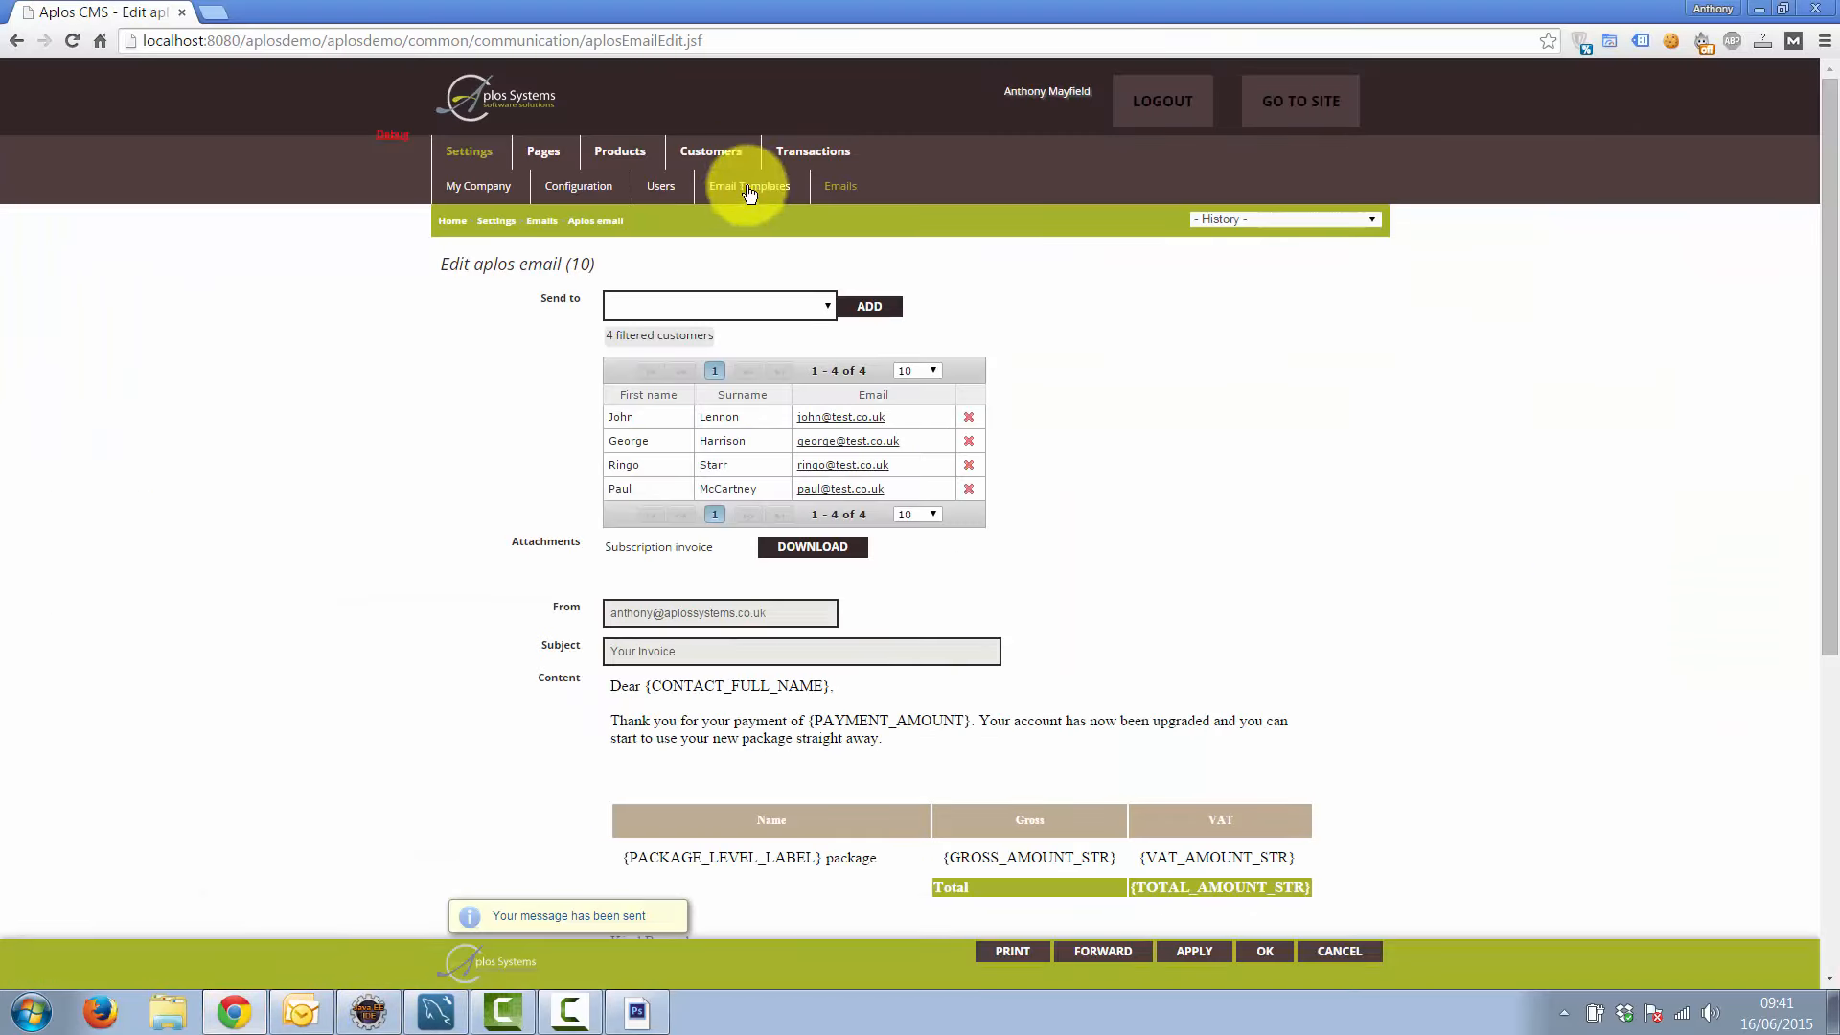
Return to the View customers list showing all four customers
click(720, 163)
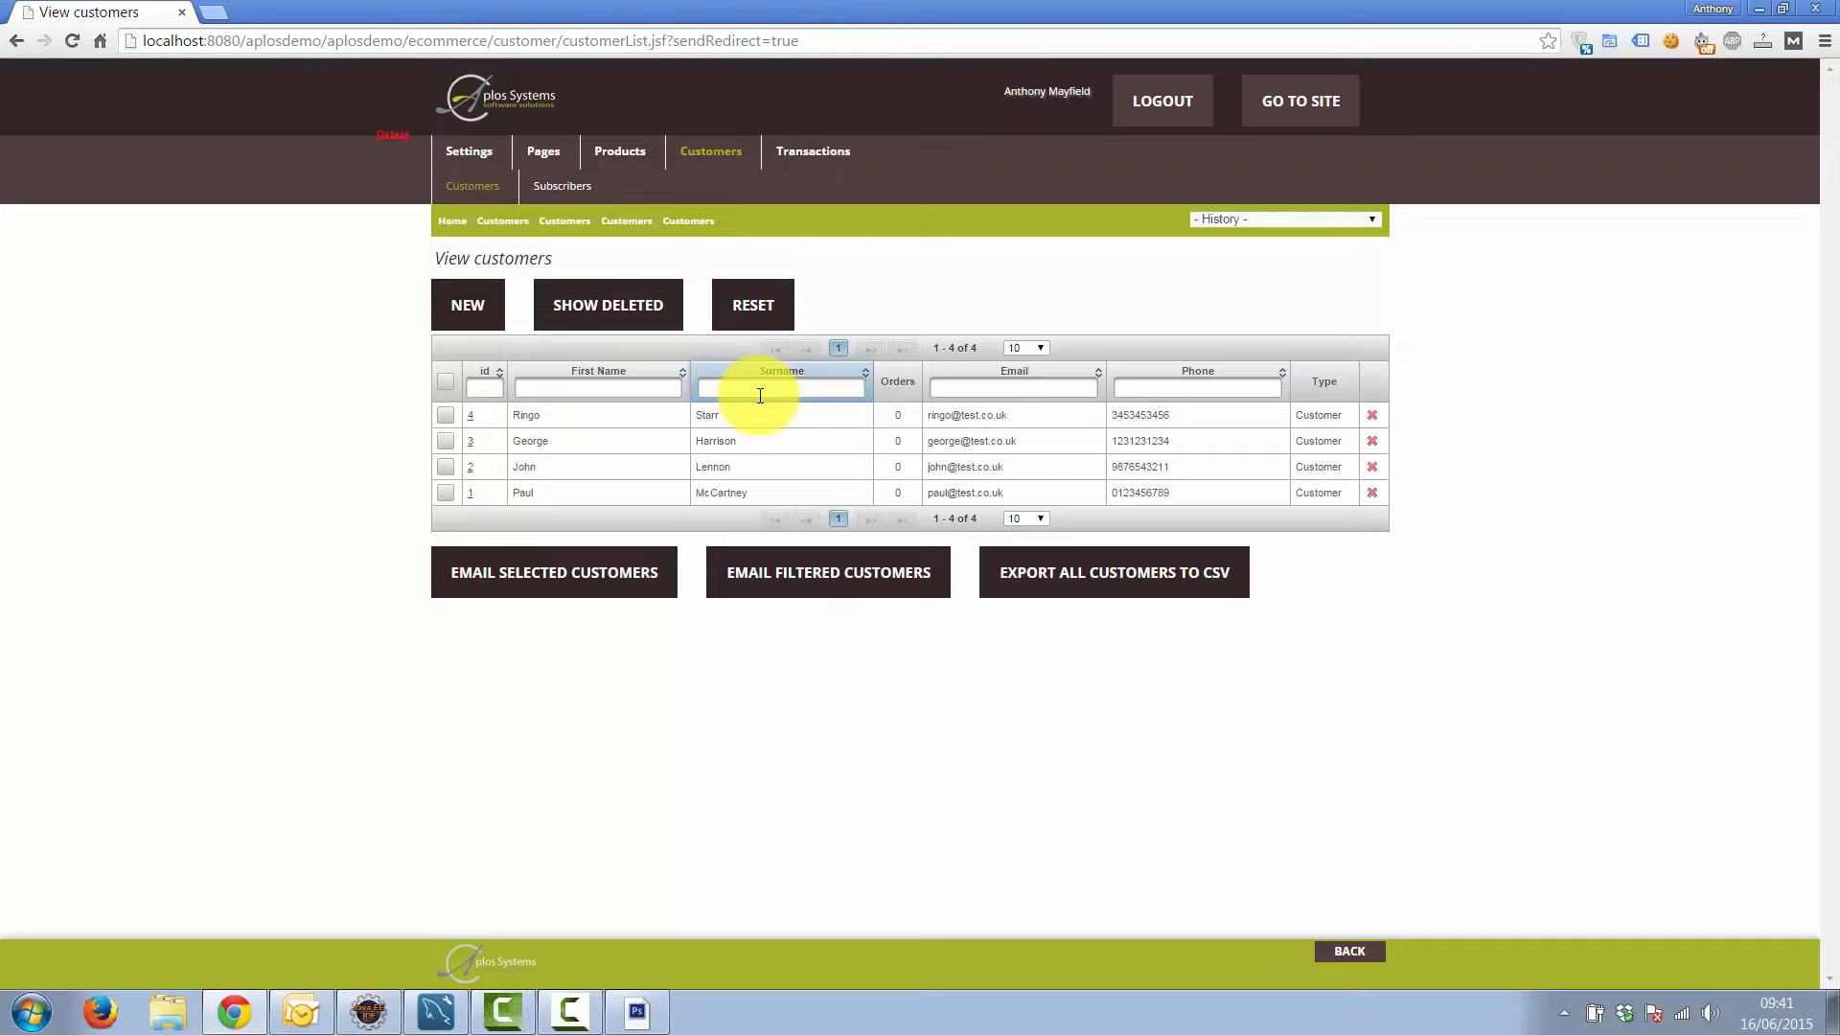
Sort customers by first name Z to A, clear a trial first-name filter, and tick customer id 1
click(682, 375)
click(688, 375)
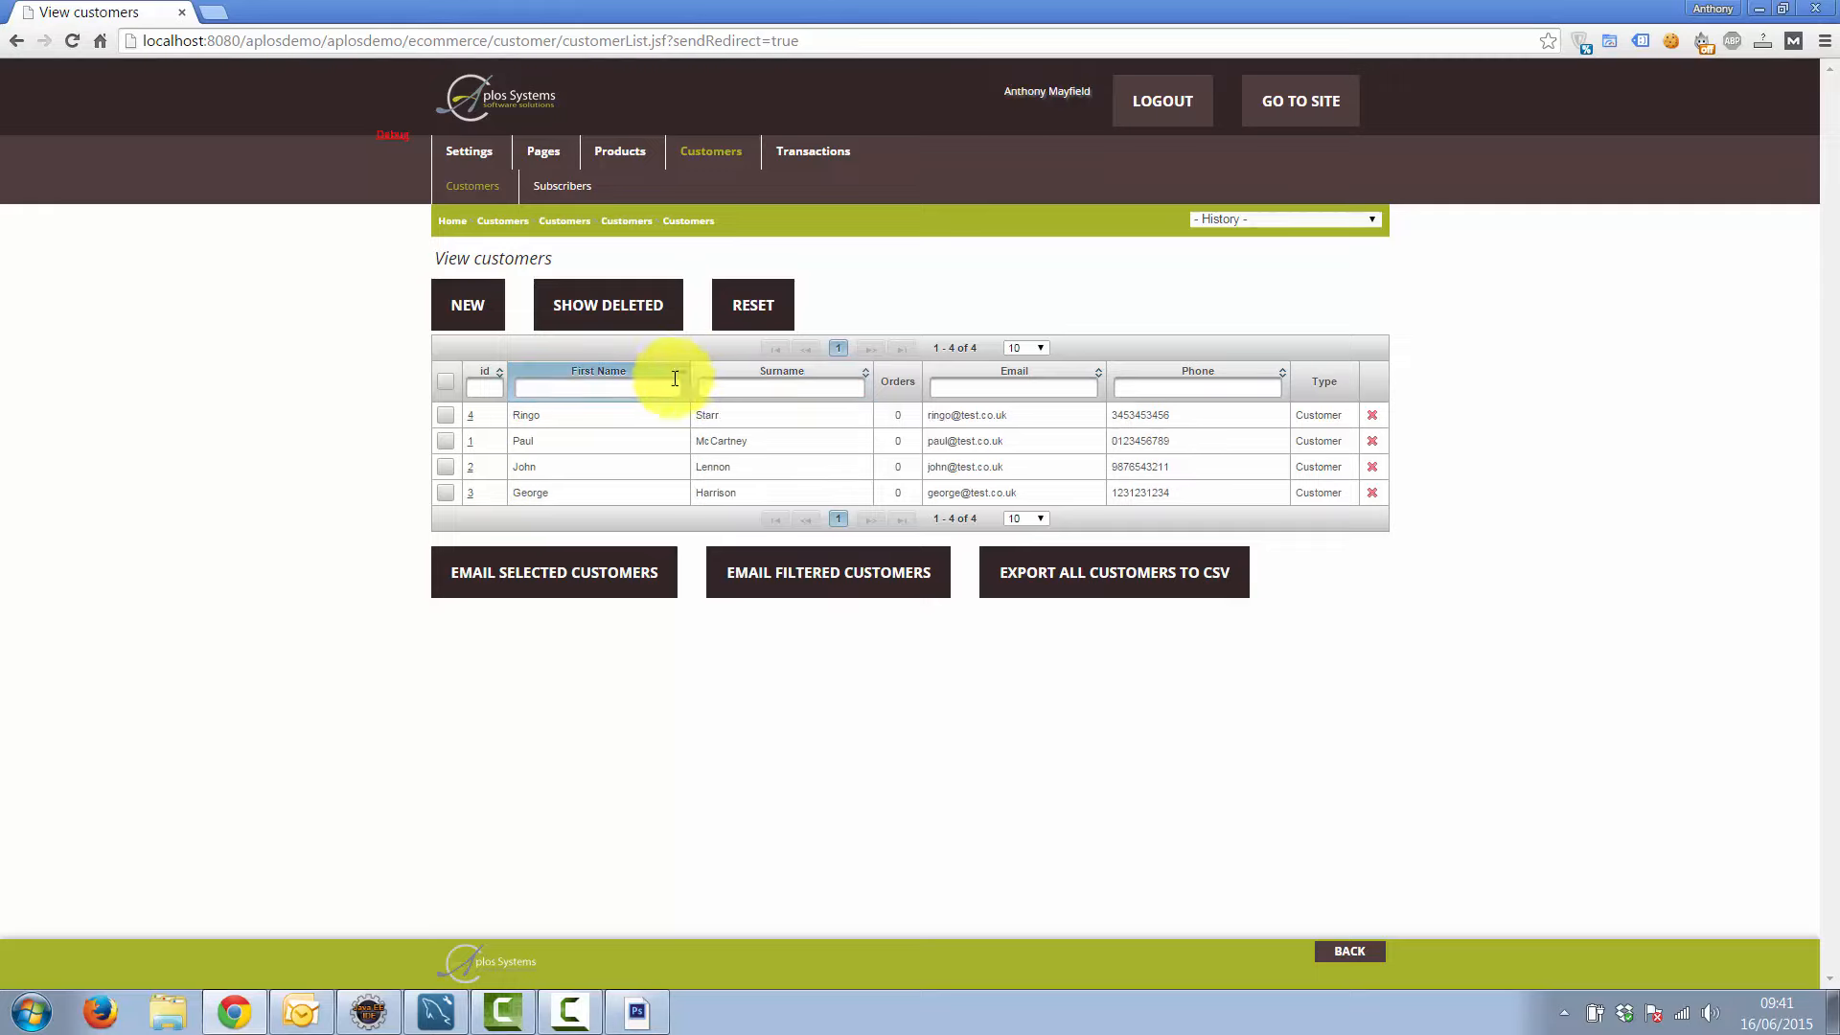
click(623, 393)
text(Ringo)
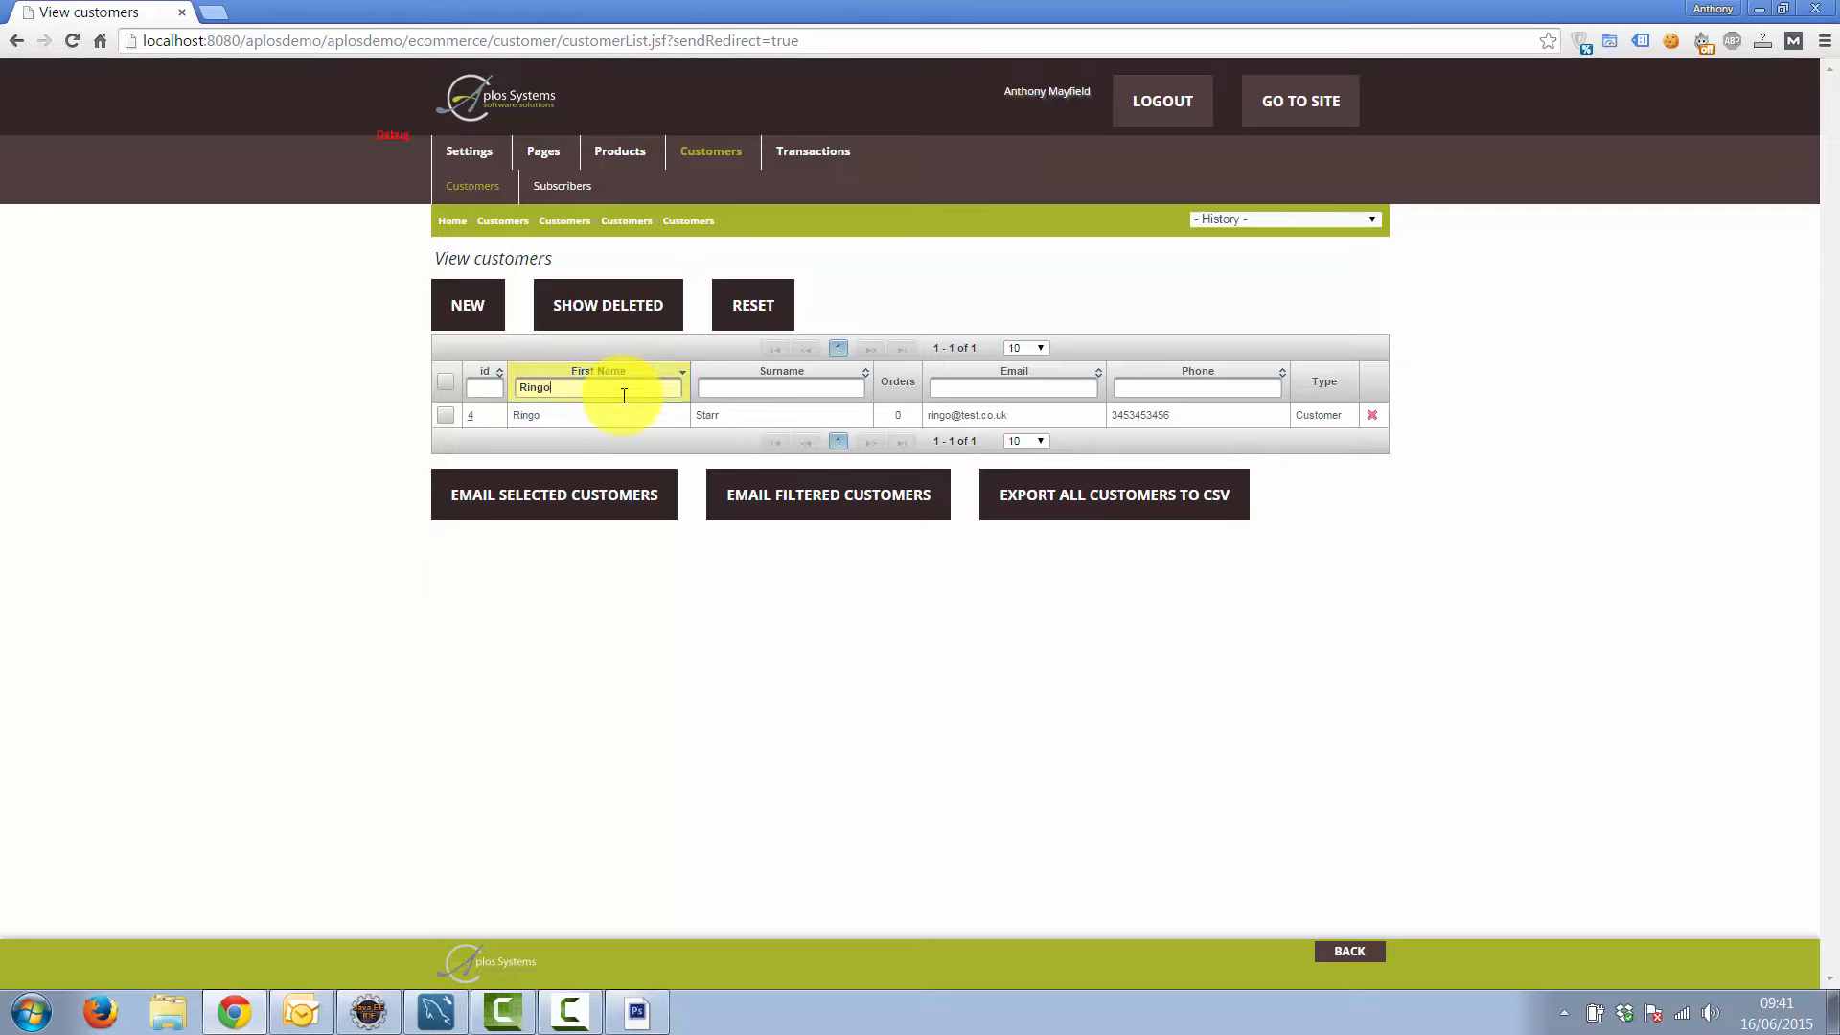
key(BackSpace)
key(BackSpace)
key(BackSpace)
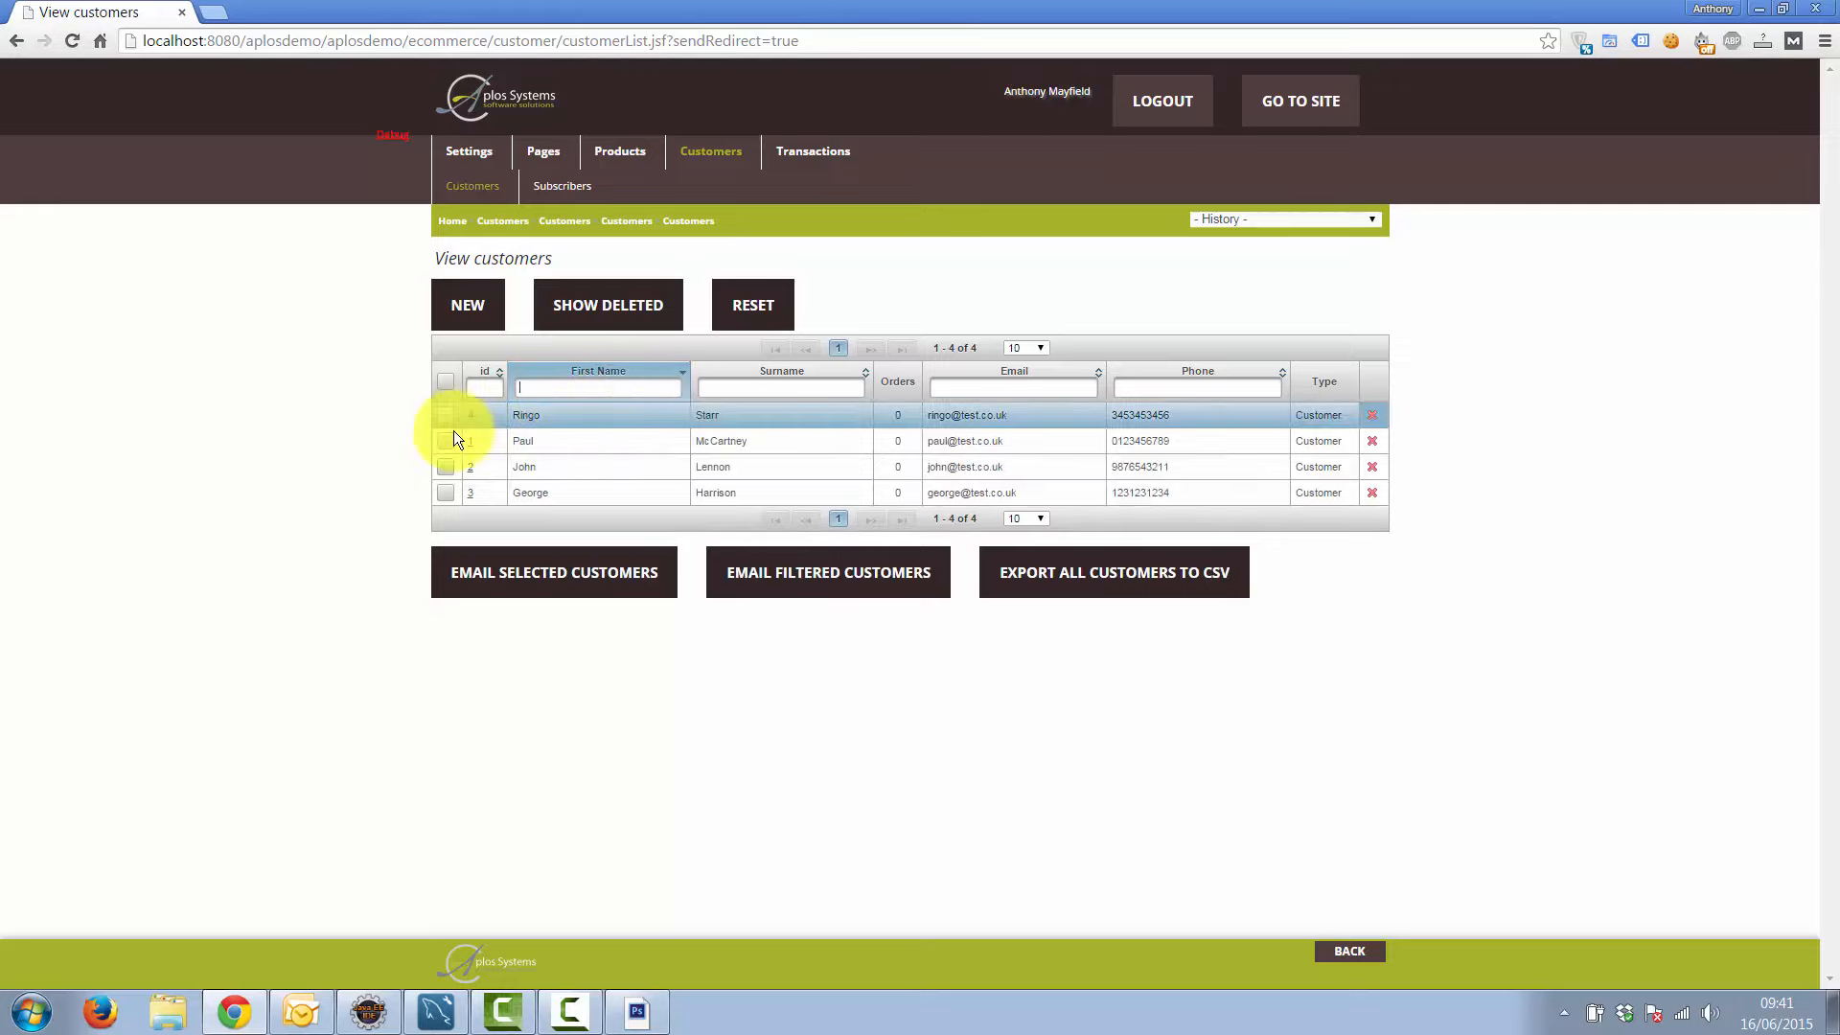
click(444, 441)
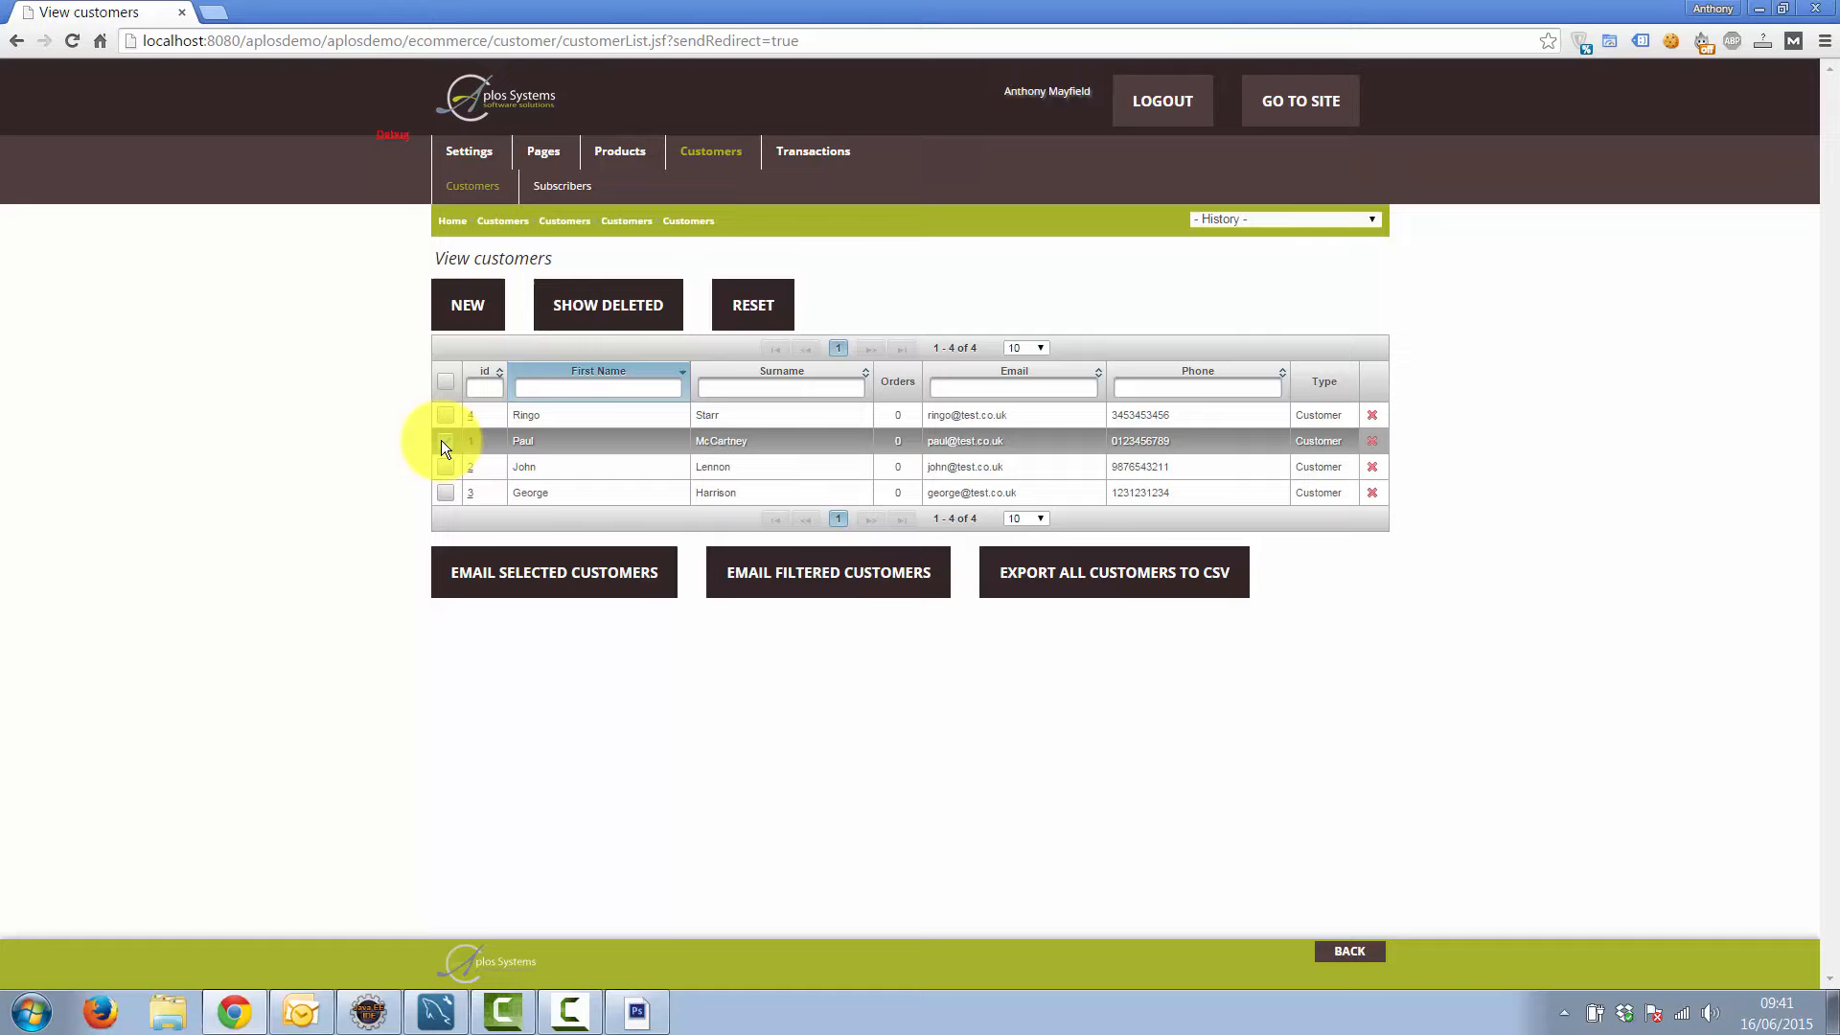
Change customer id 2's phone number ending from 1 to 0 and save the record
click(445, 492)
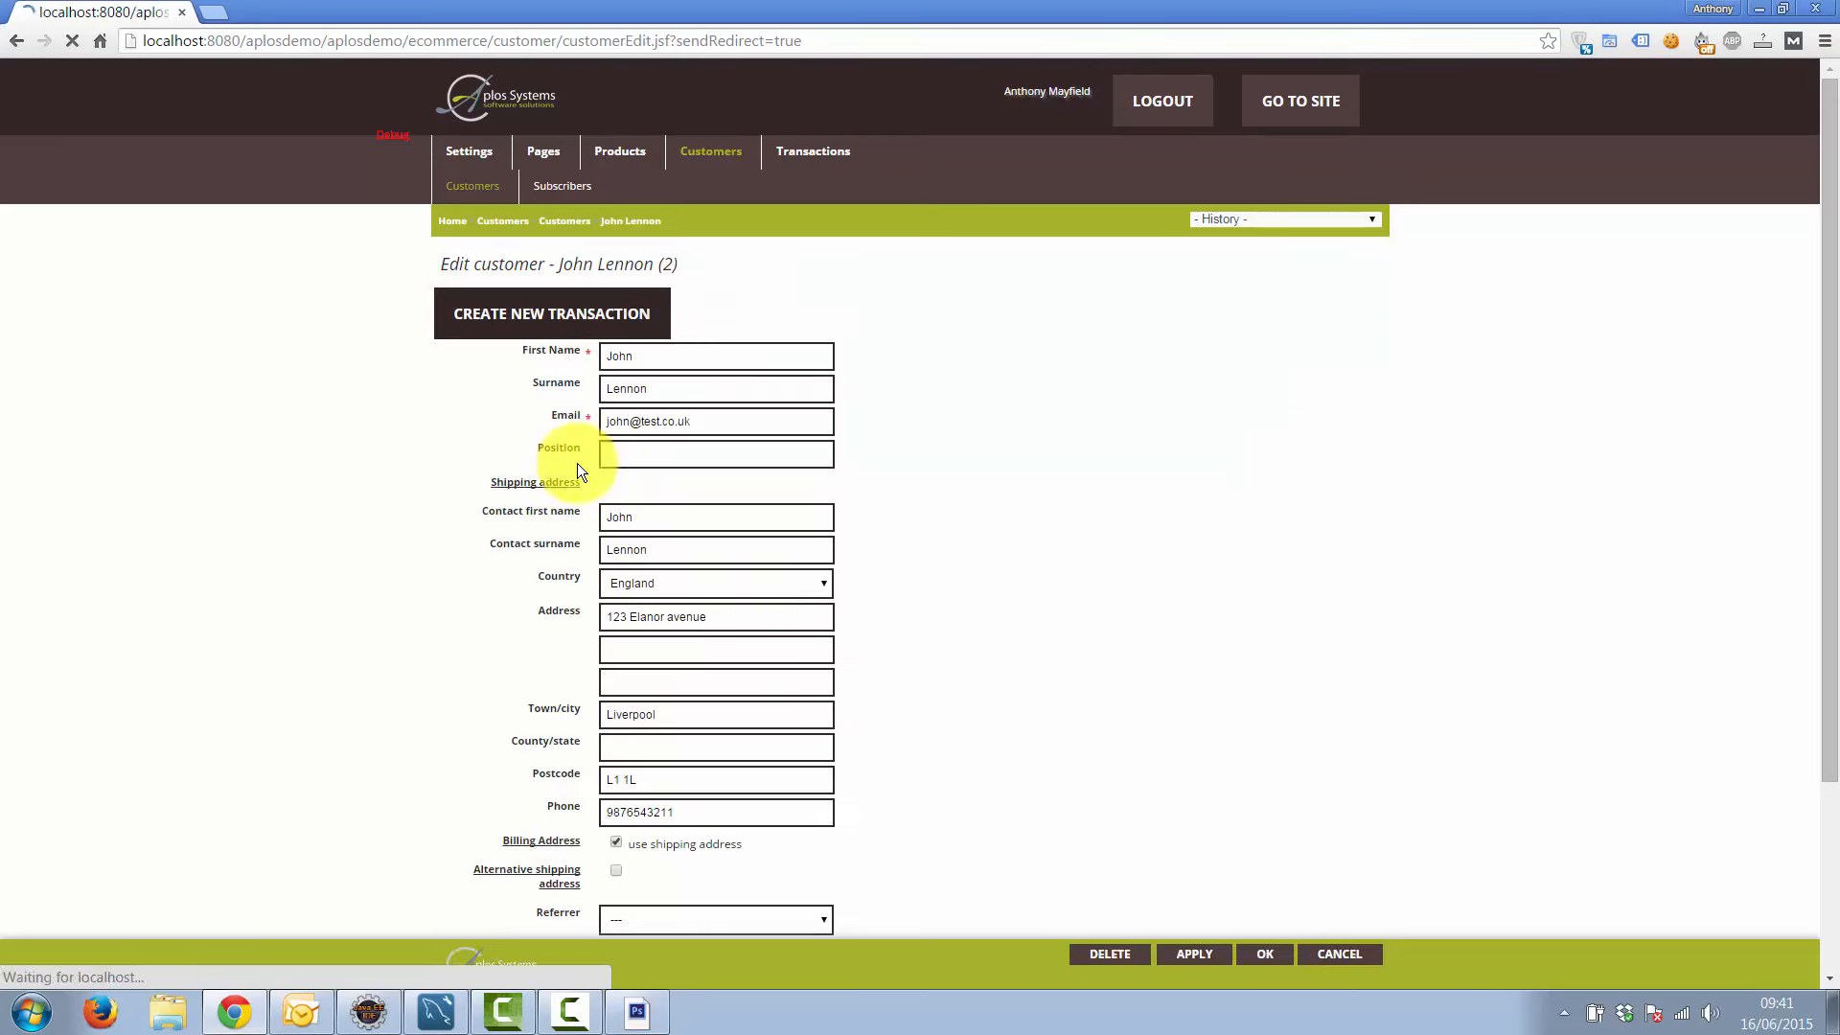
key(BackSpace)
text(0)
click(1263, 953)
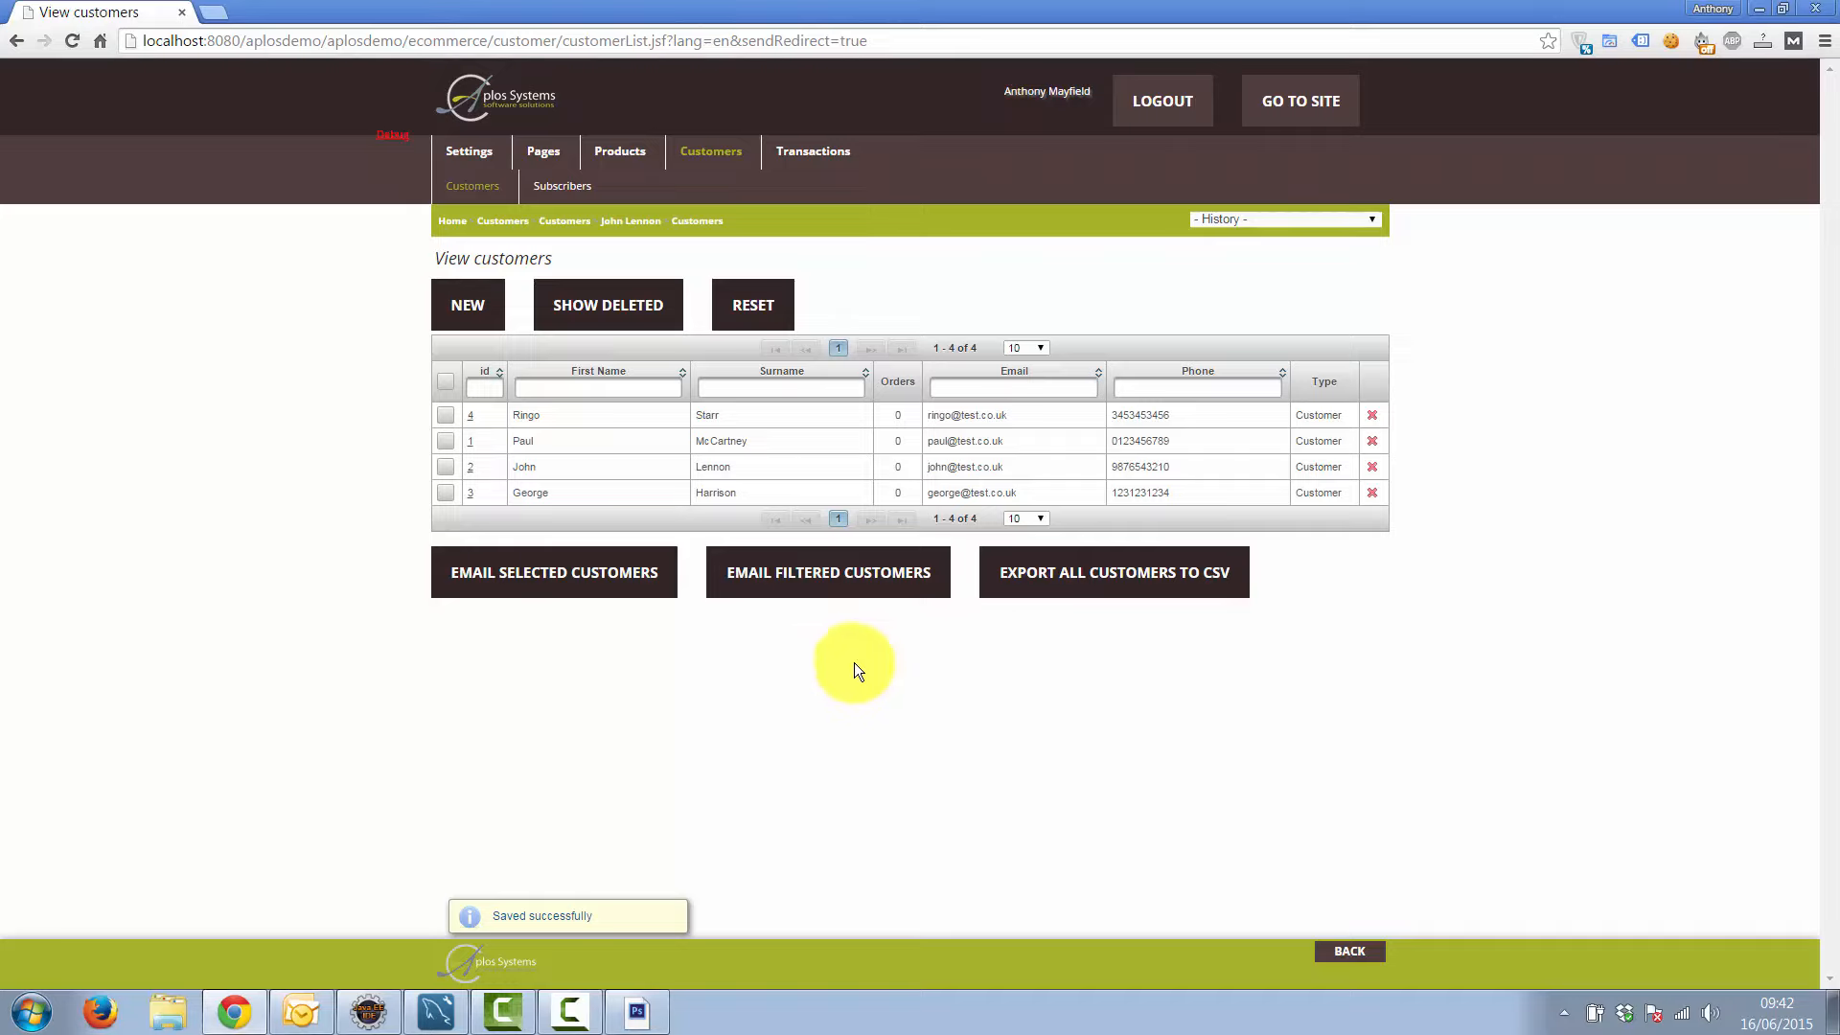
Select customers with ids 1 and 3 and start an email to just those two
click(445, 441)
click(444, 492)
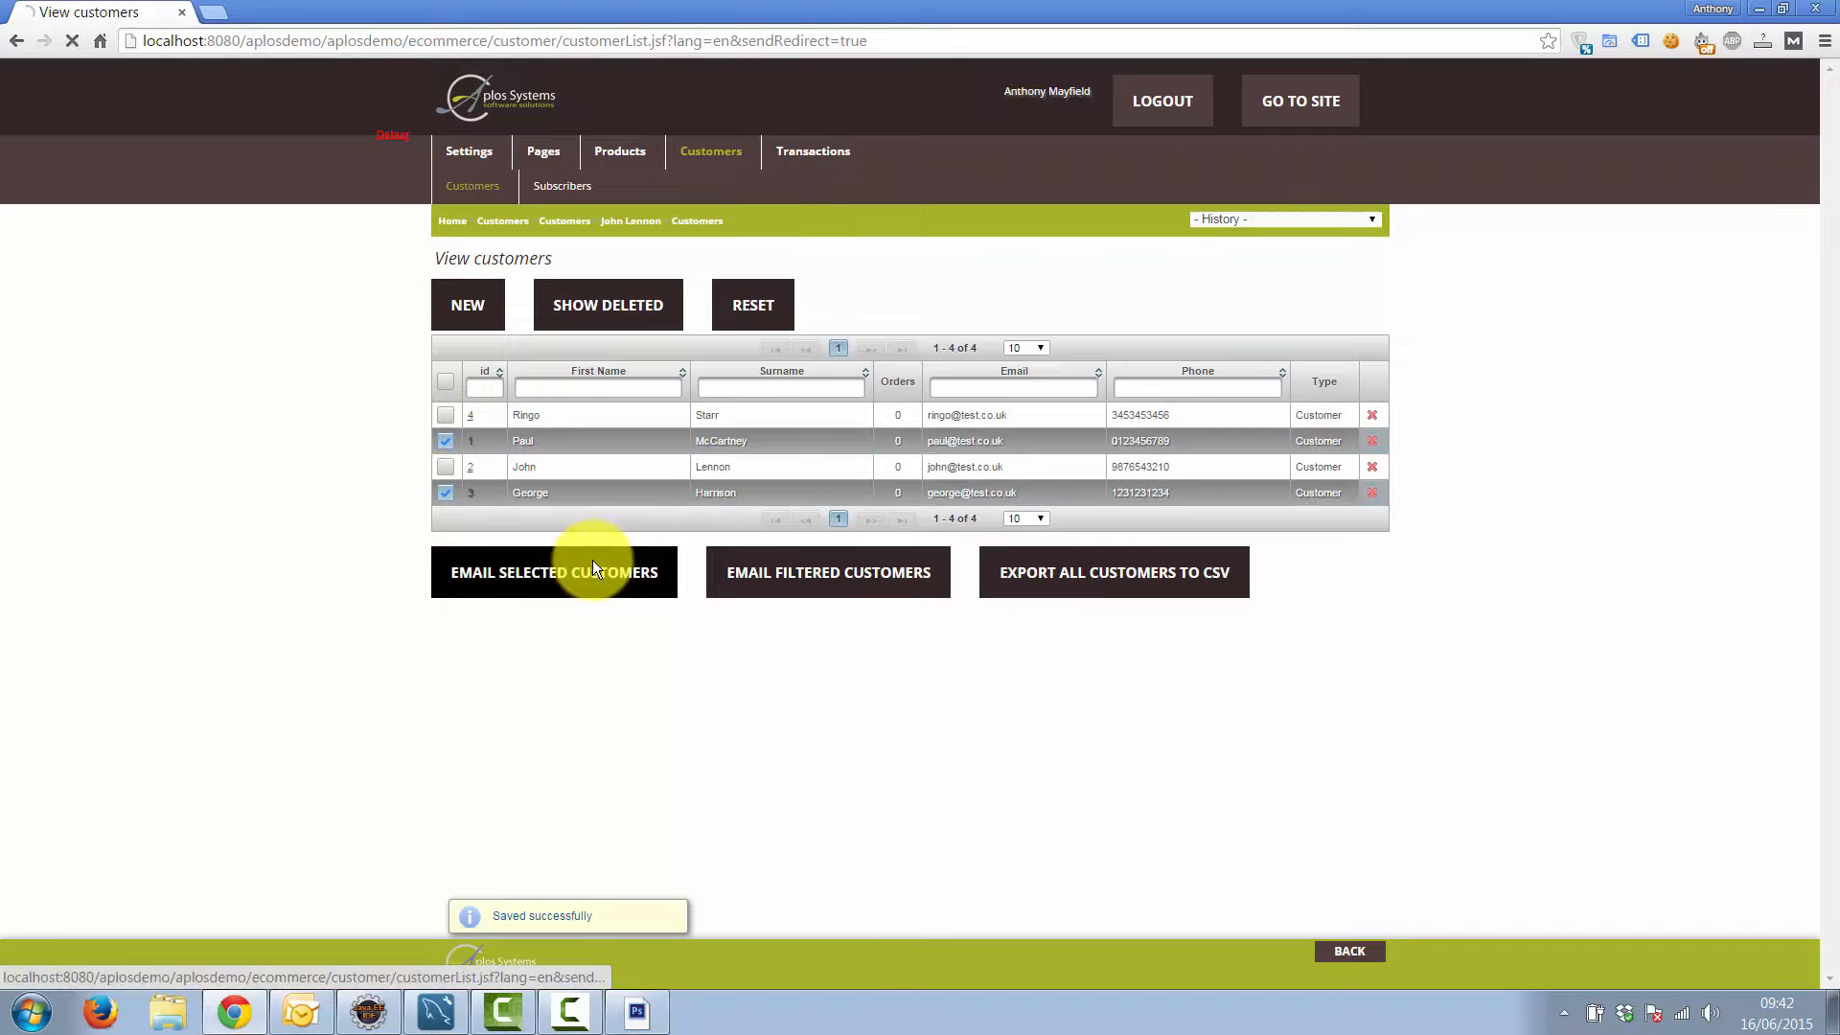
click(592, 562)
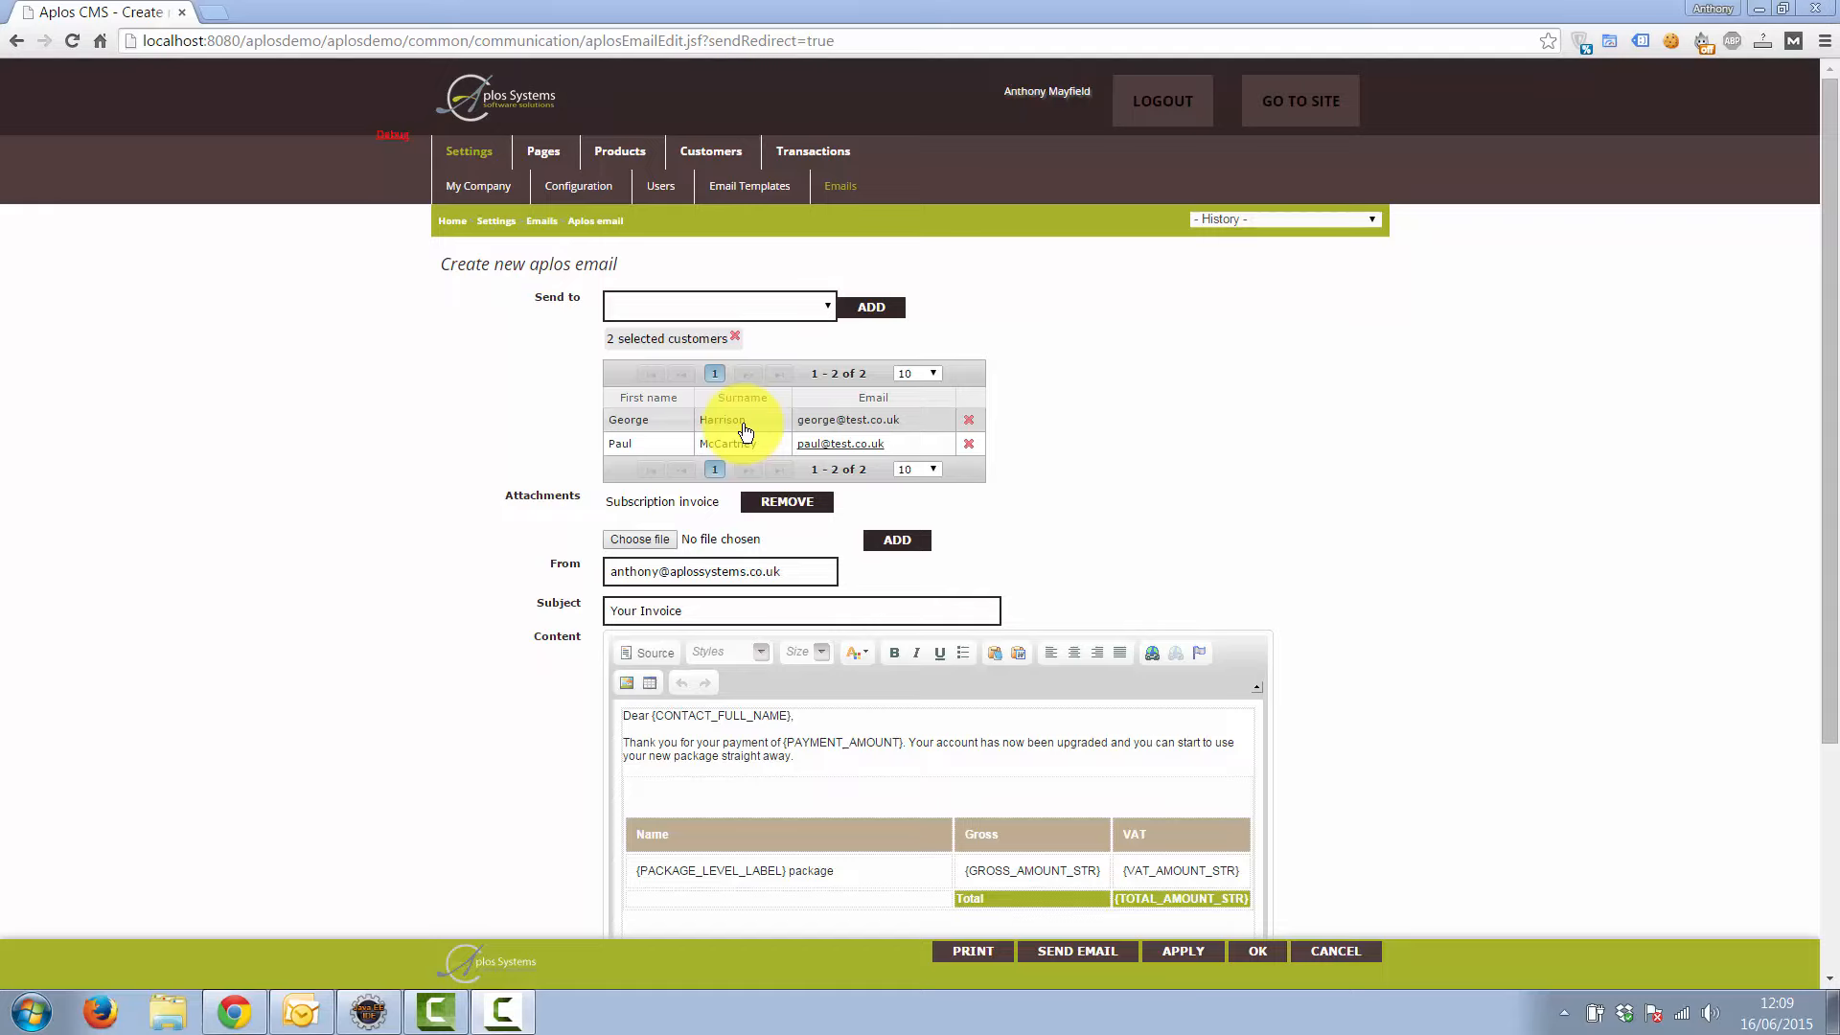
Preview the personalised email for the second recipient, then for the first recipient
click(665, 446)
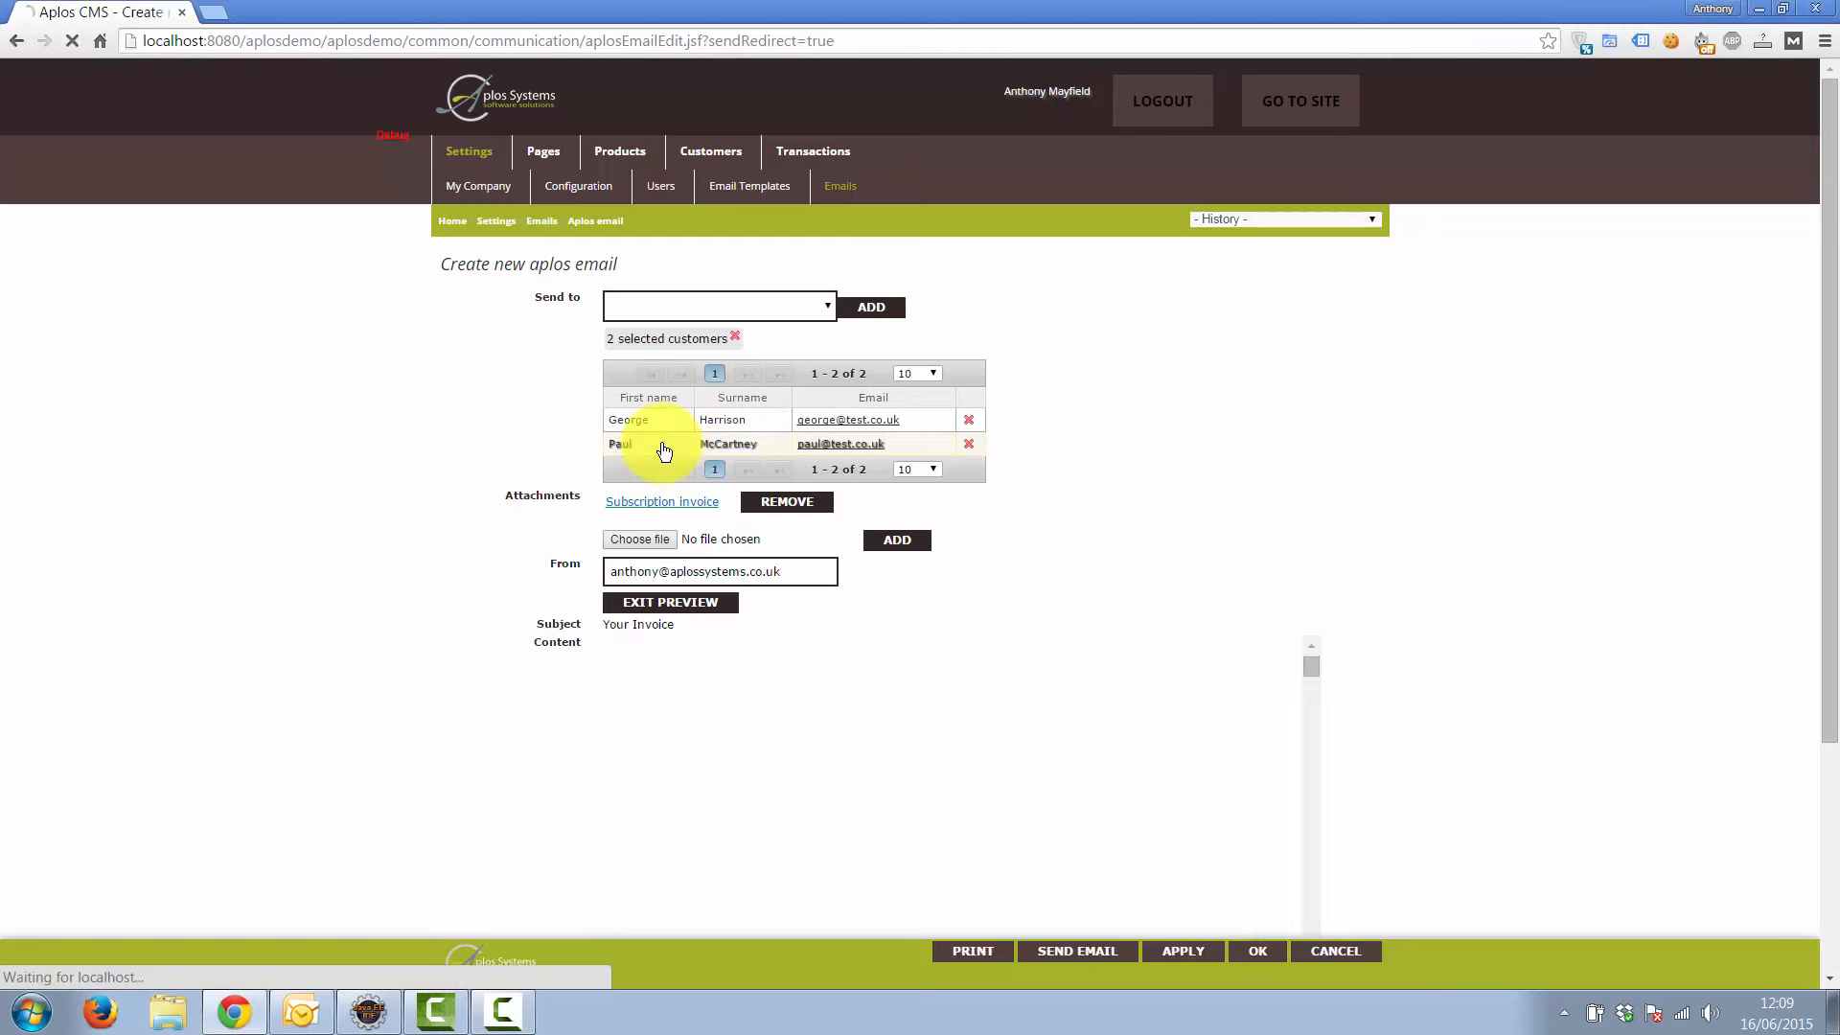
scroll(590, 755, down, 2)
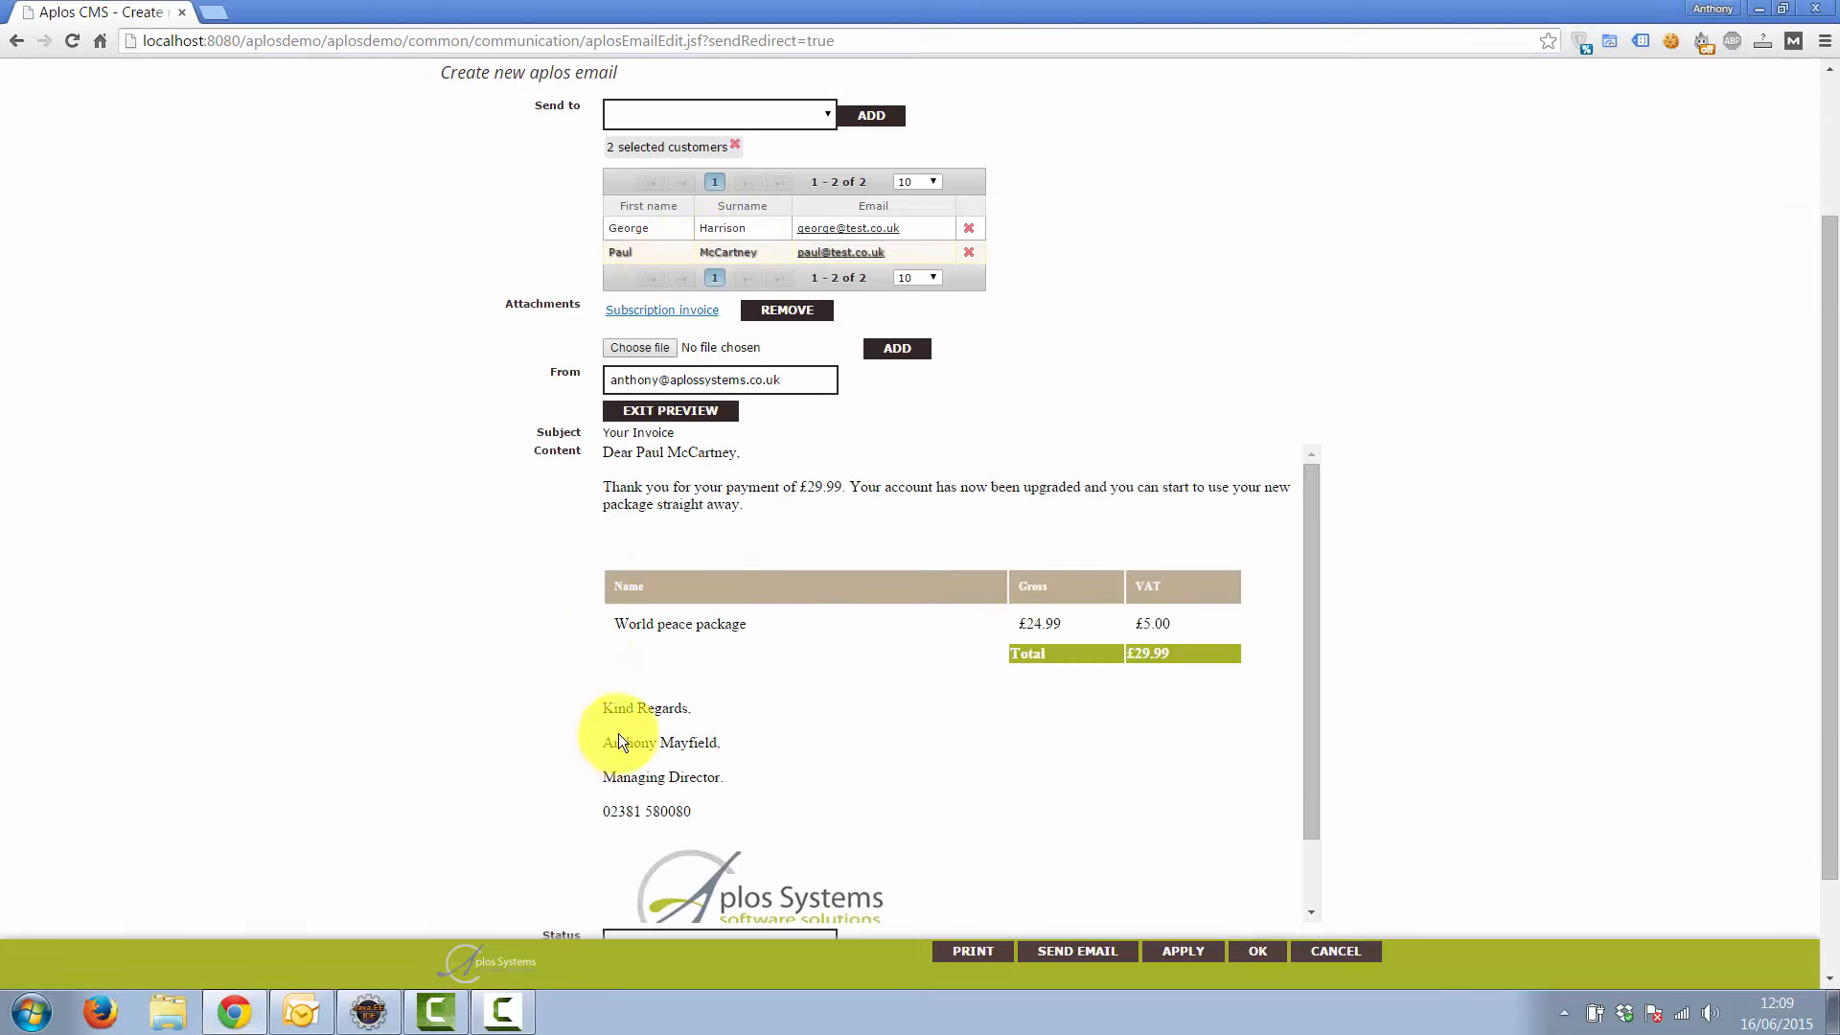
scroll(675, 727, up, 1)
click(657, 329)
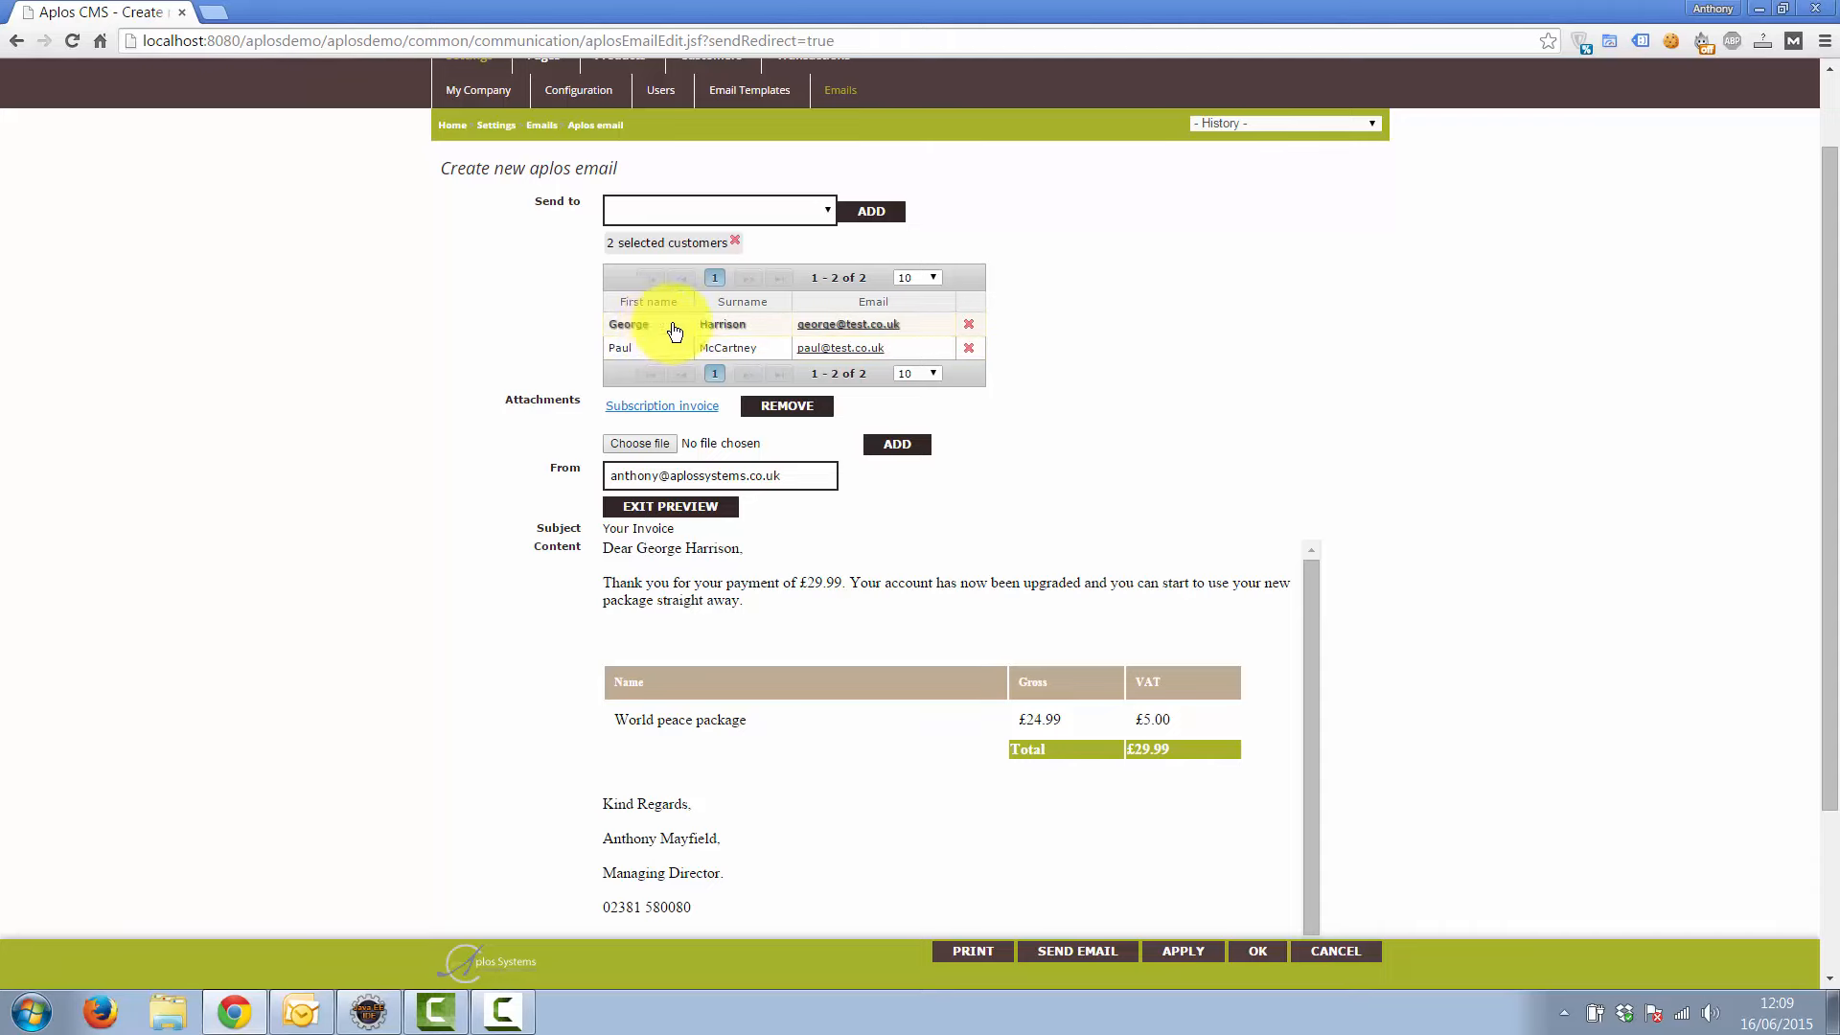
click(836, 330)
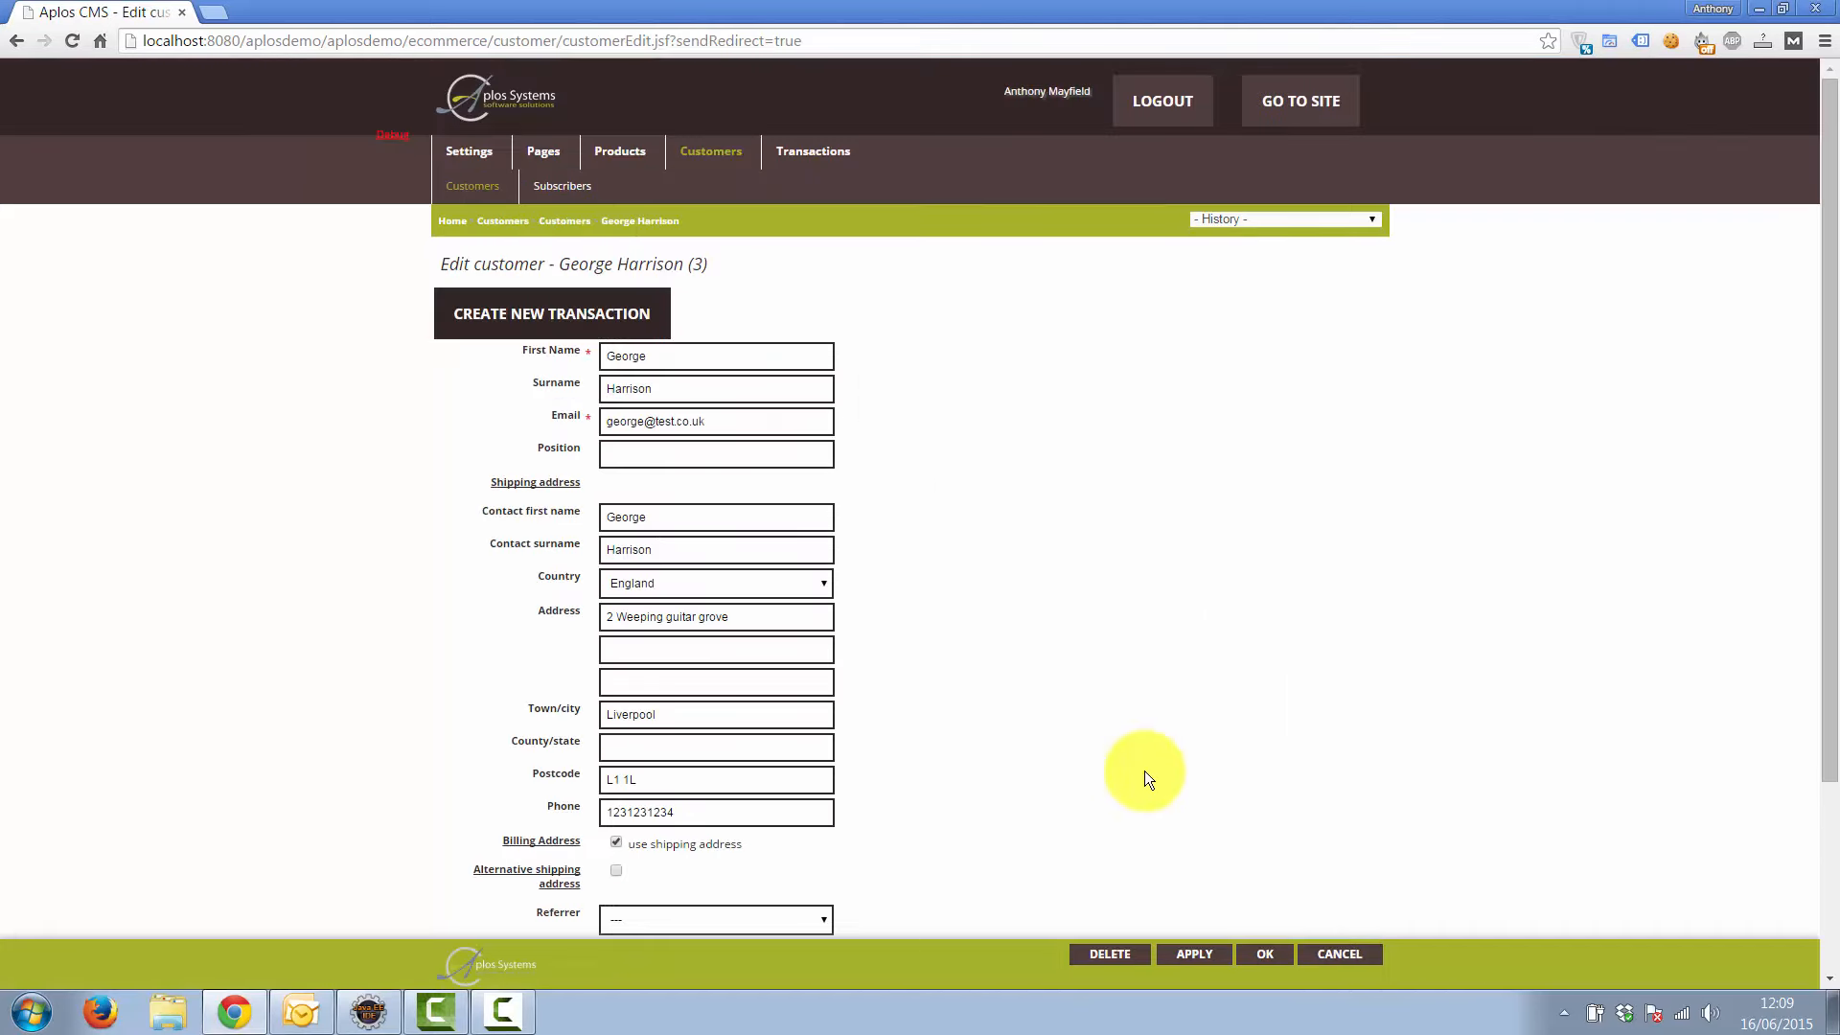
click(1339, 956)
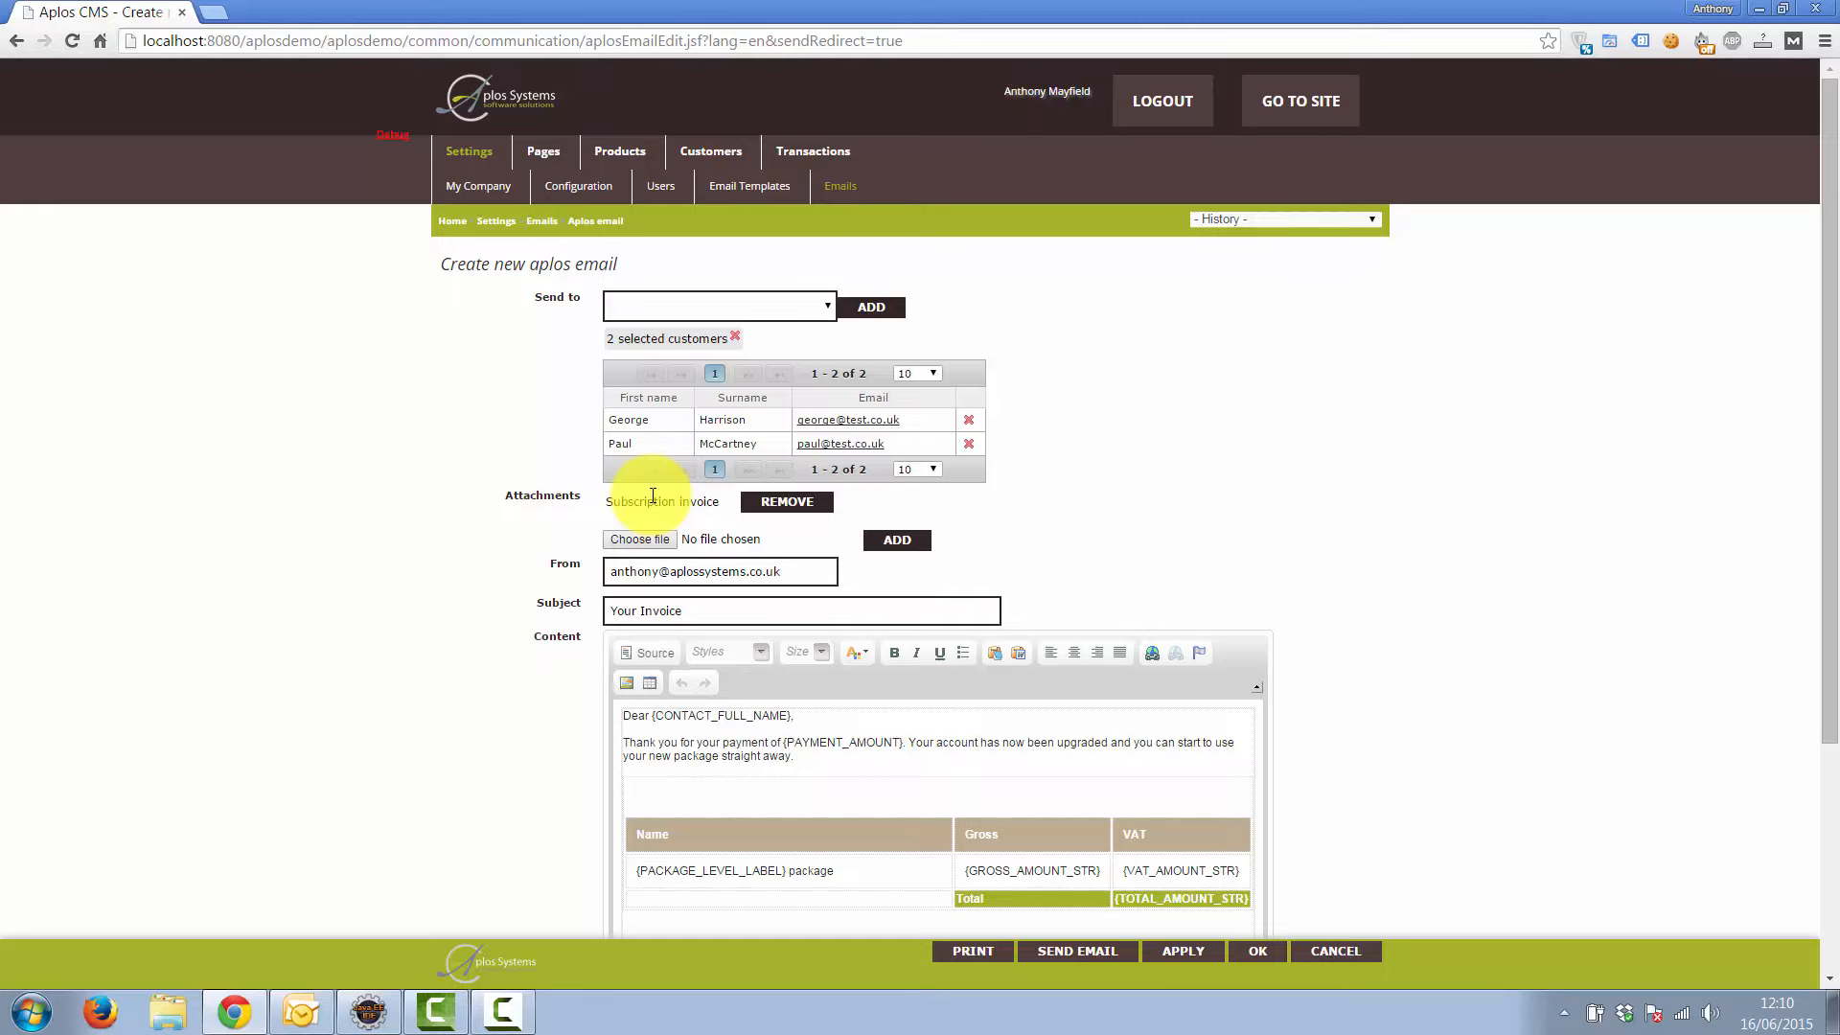
Open the second recipient's Subscription invoice PDF (Invoice AD123, £29.99) in a new tab
click(665, 444)
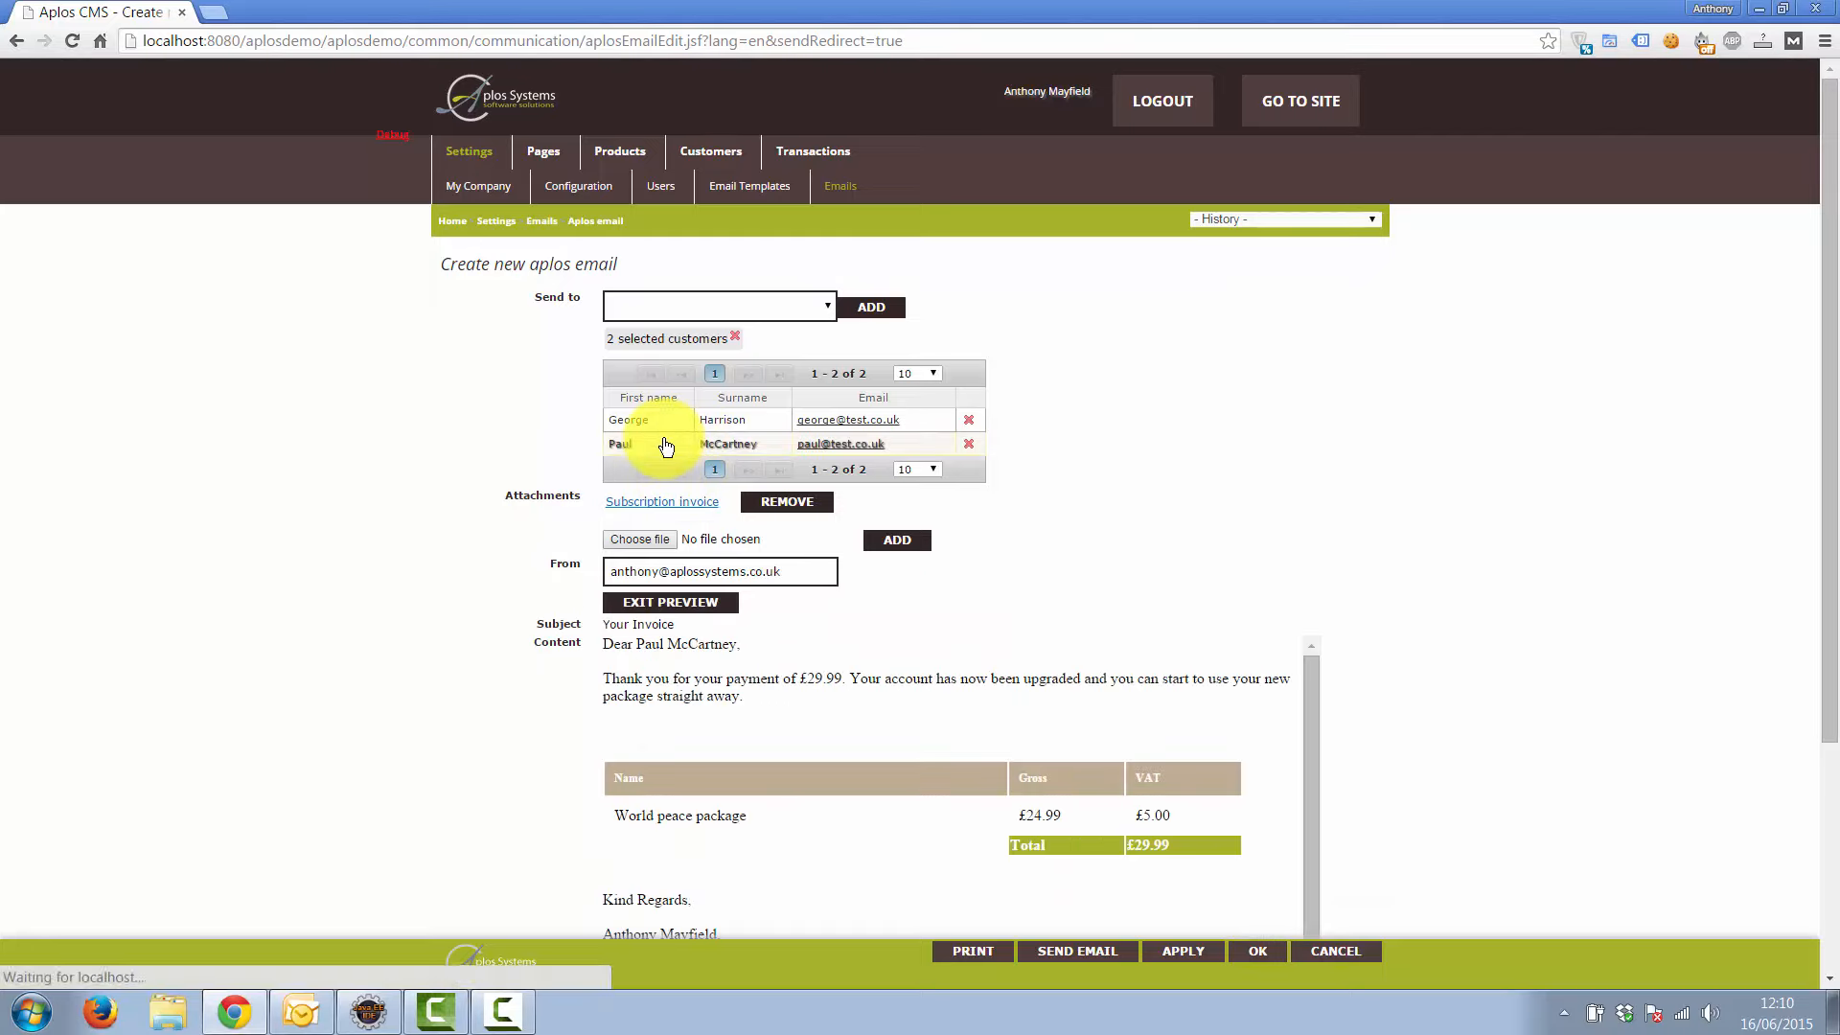
click(659, 502)
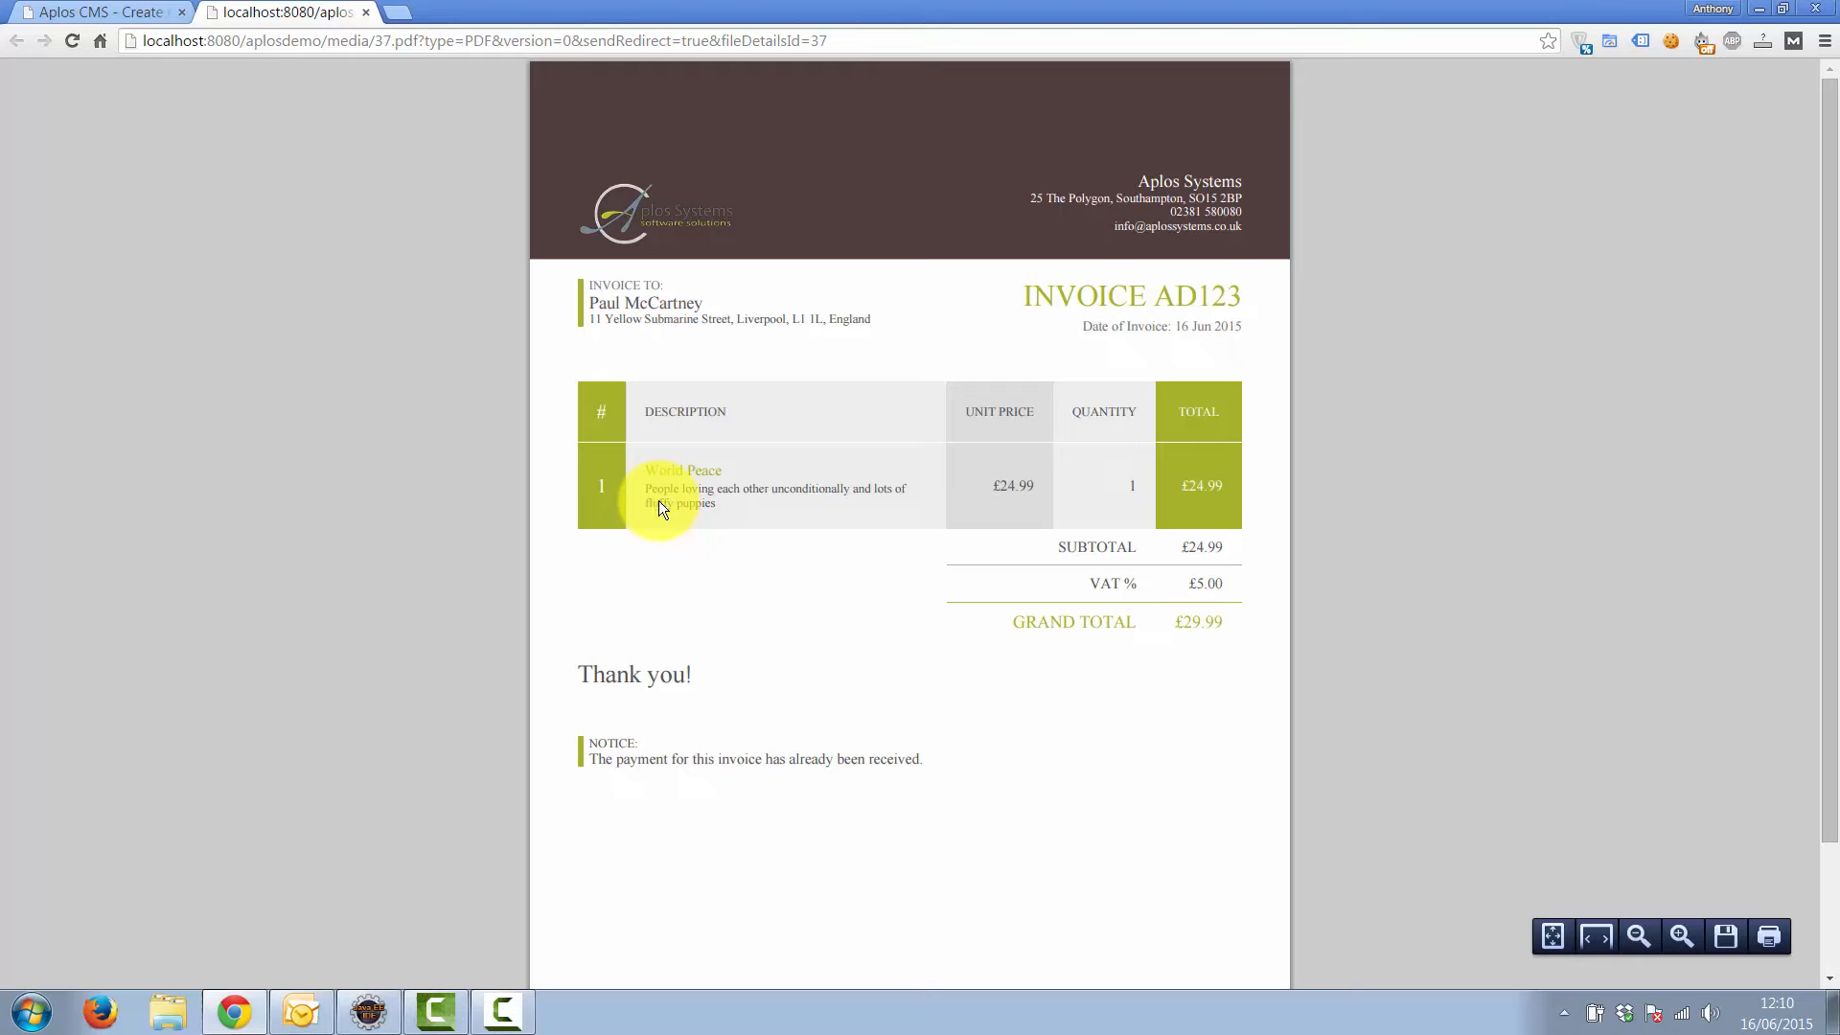
Close the invoice PDF tab to get back to the new email editor
click(368, 14)
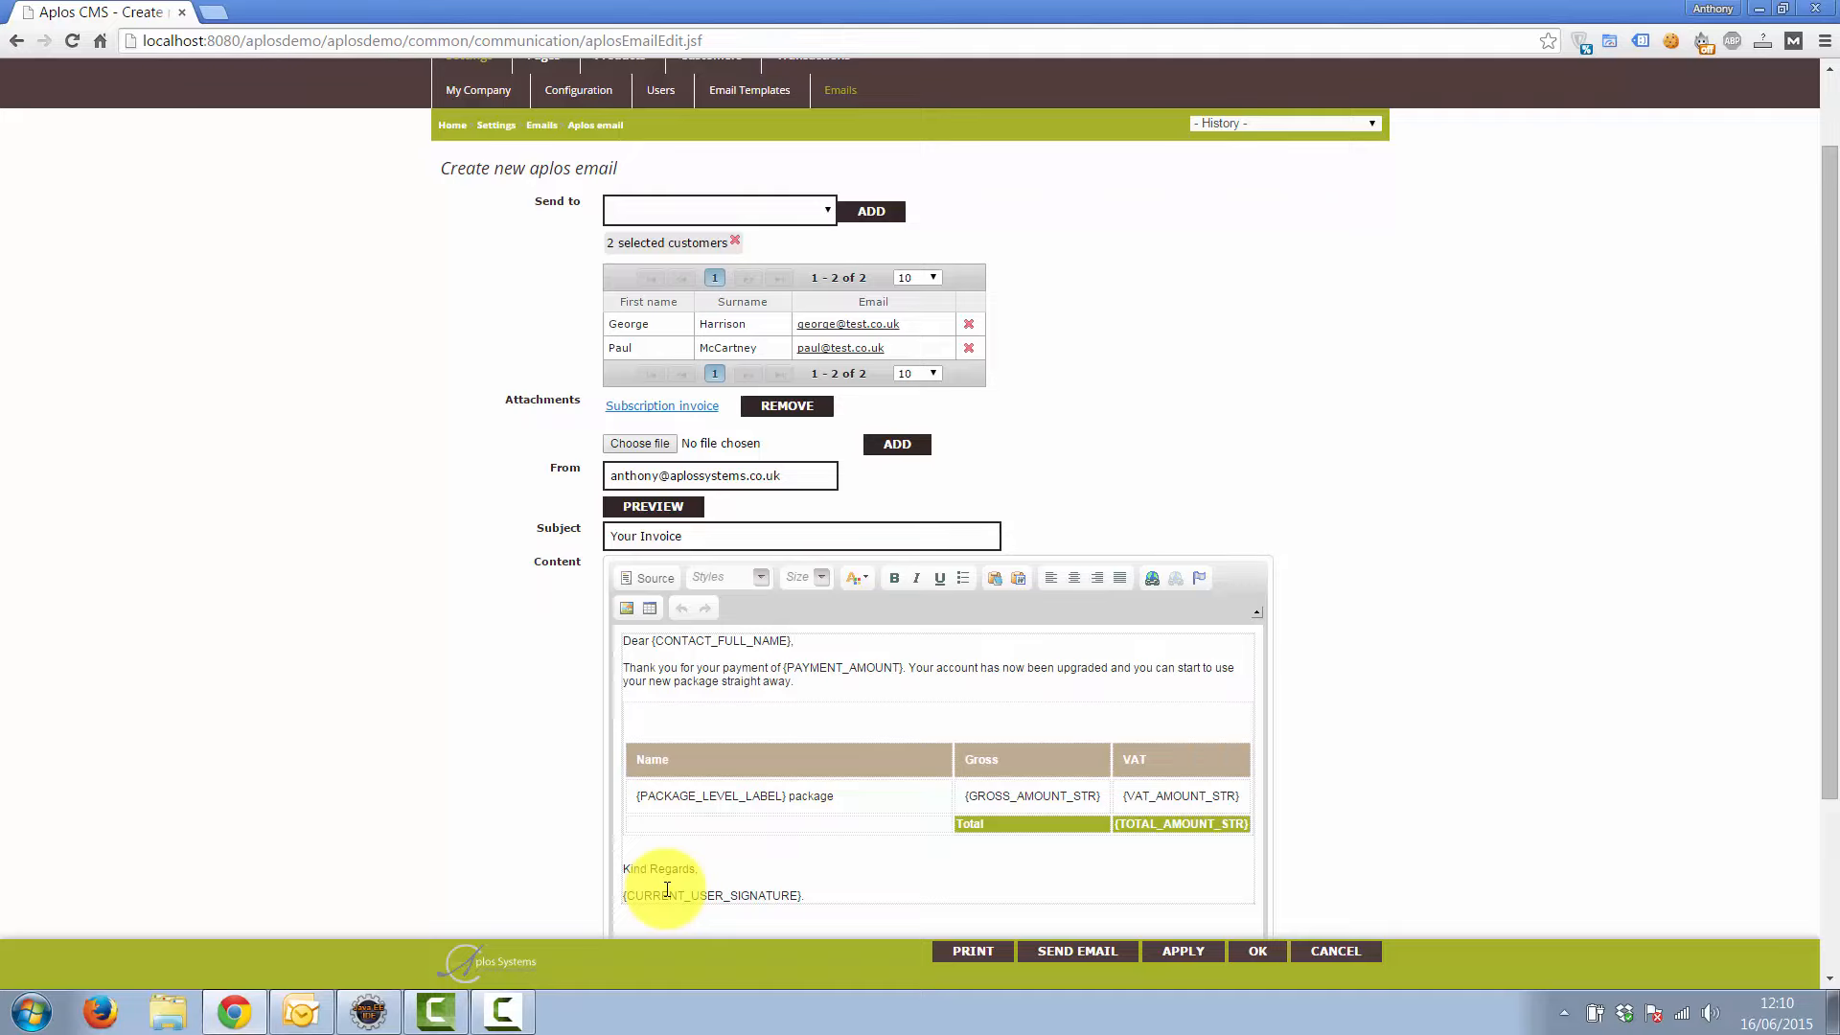
Review the email preview with the £29.99 World peace package table, then go to Settings
scroll(652, 671, down, 1)
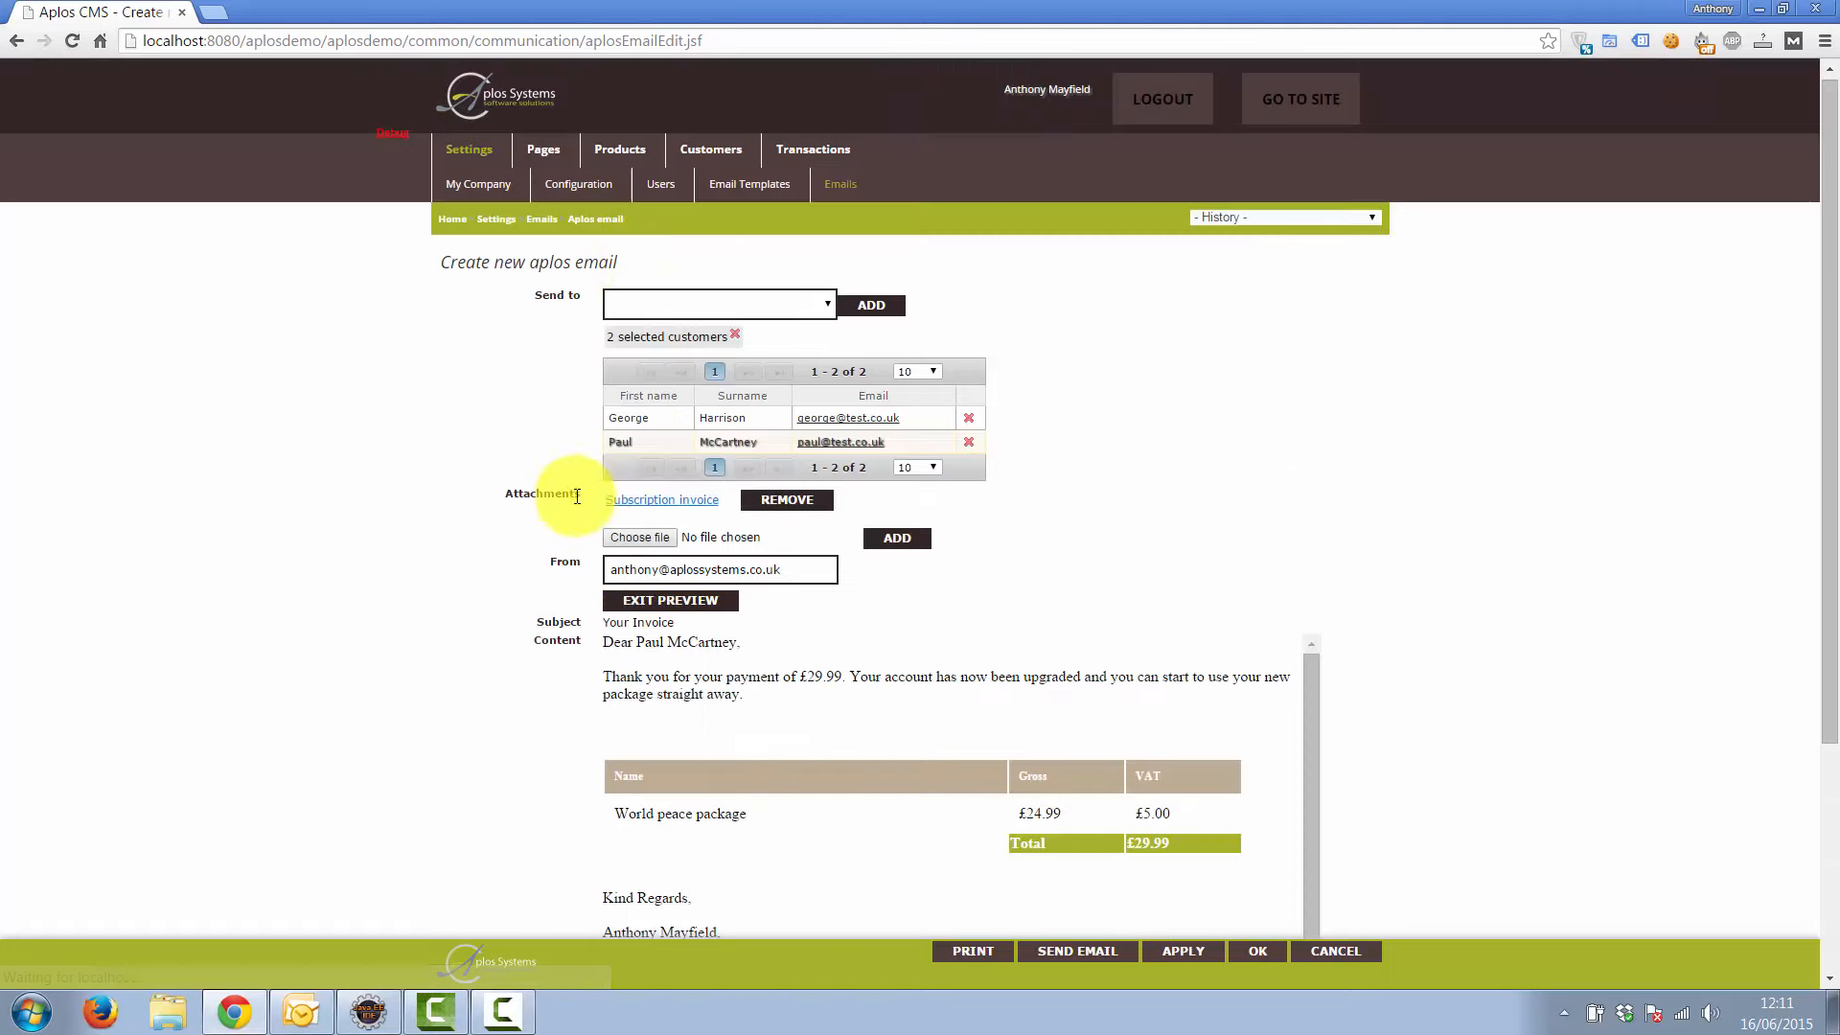
scroll(536, 594, down, 2)
scroll(699, 632, down, 2)
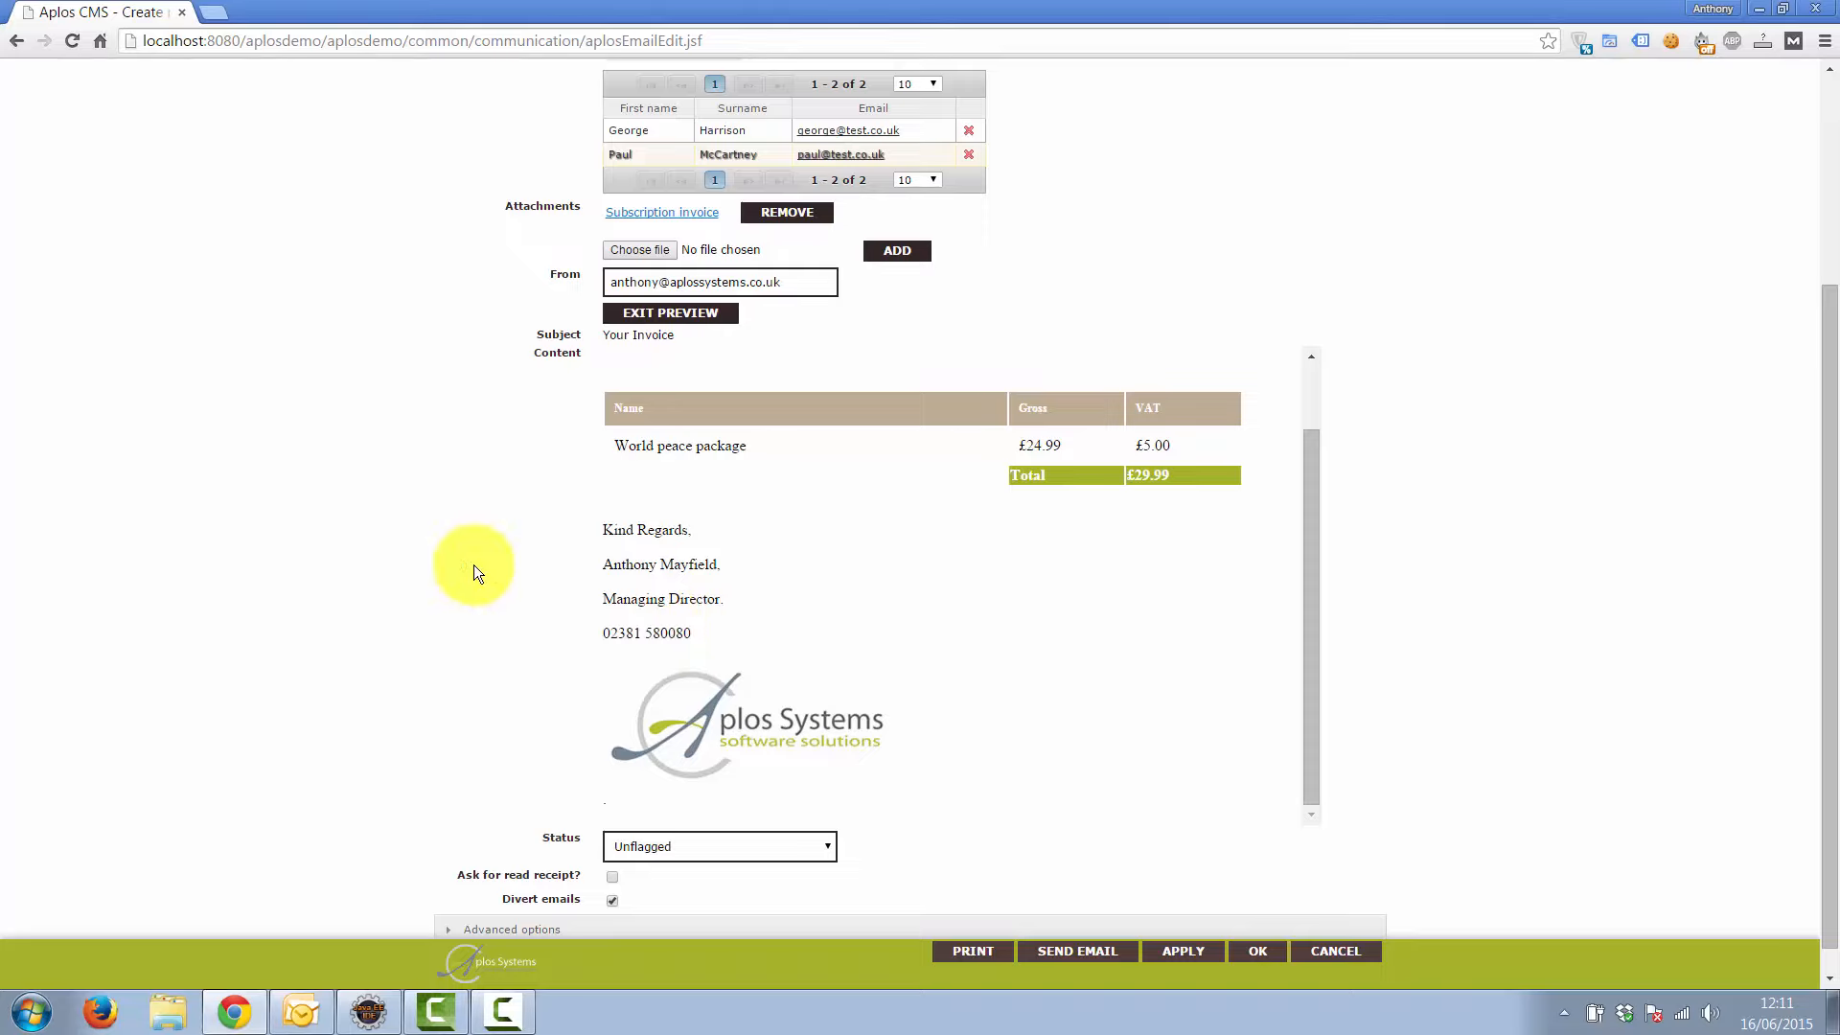
scroll(473, 565, up, 3)
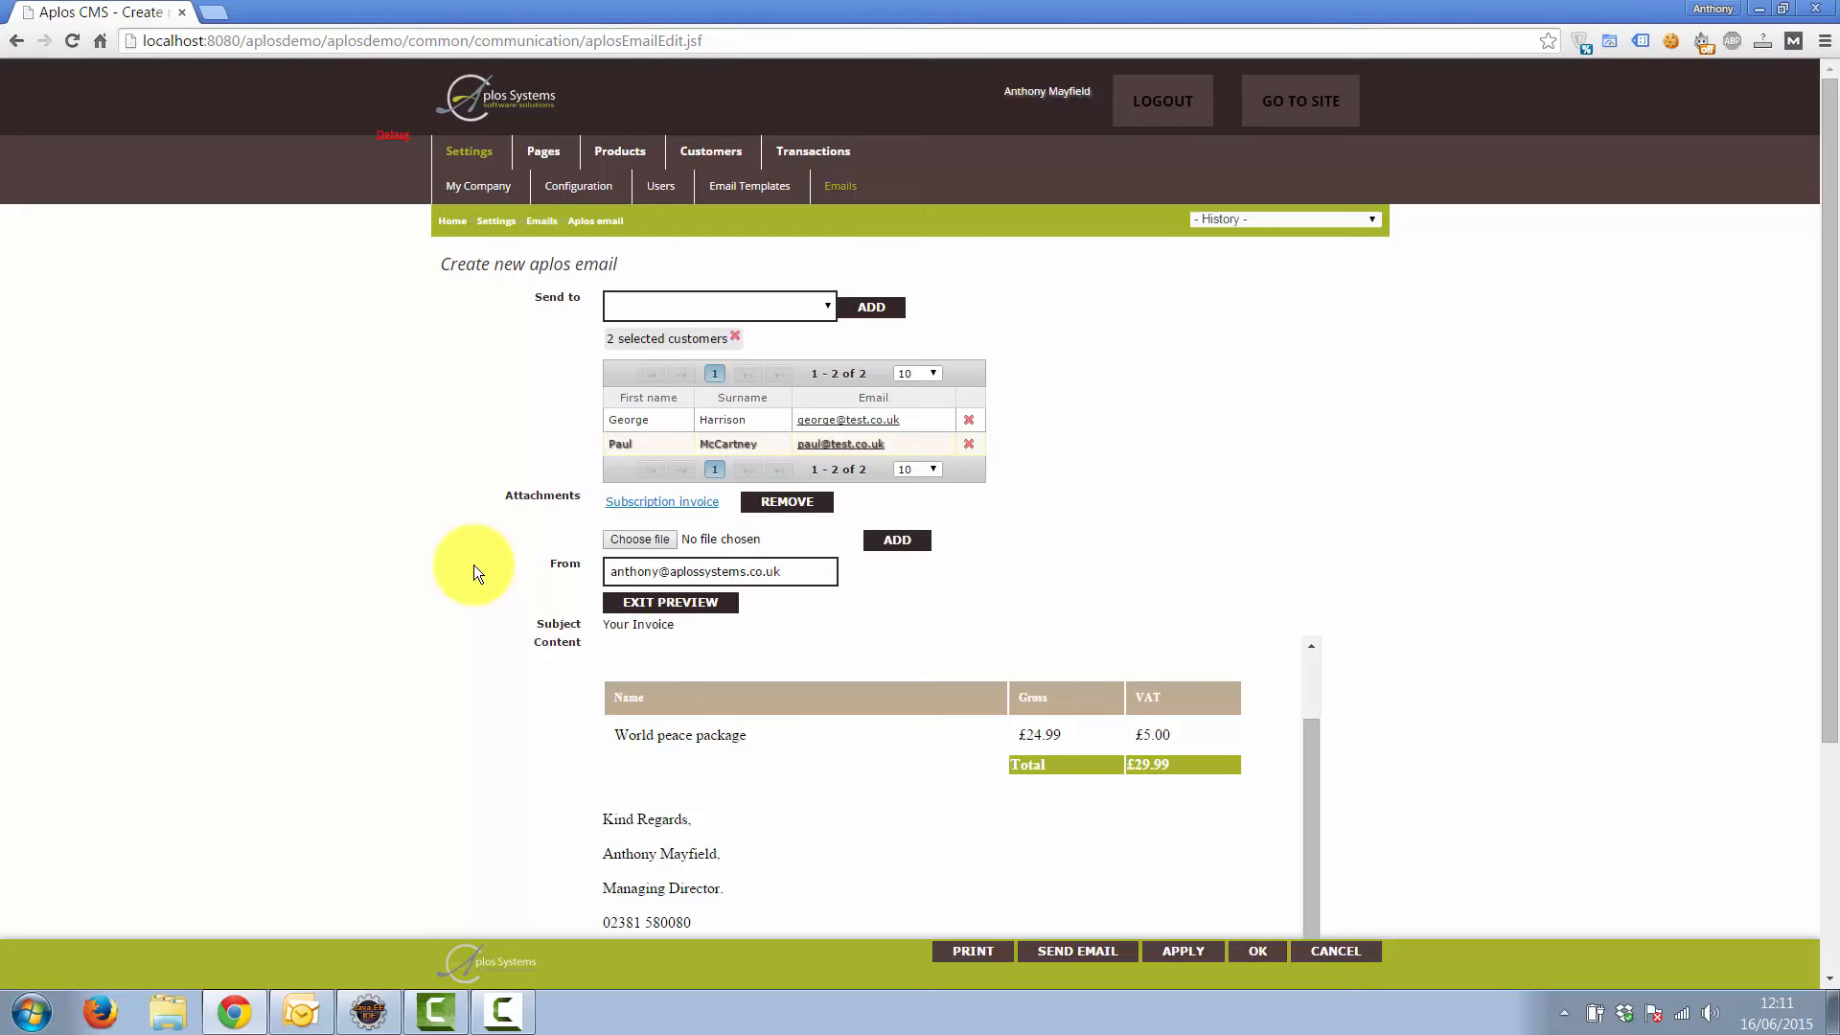
click(477, 148)
In Email Templates, set Customer invoice's From address to Other with a custom sender e-mail, and save
click(742, 196)
click(520, 414)
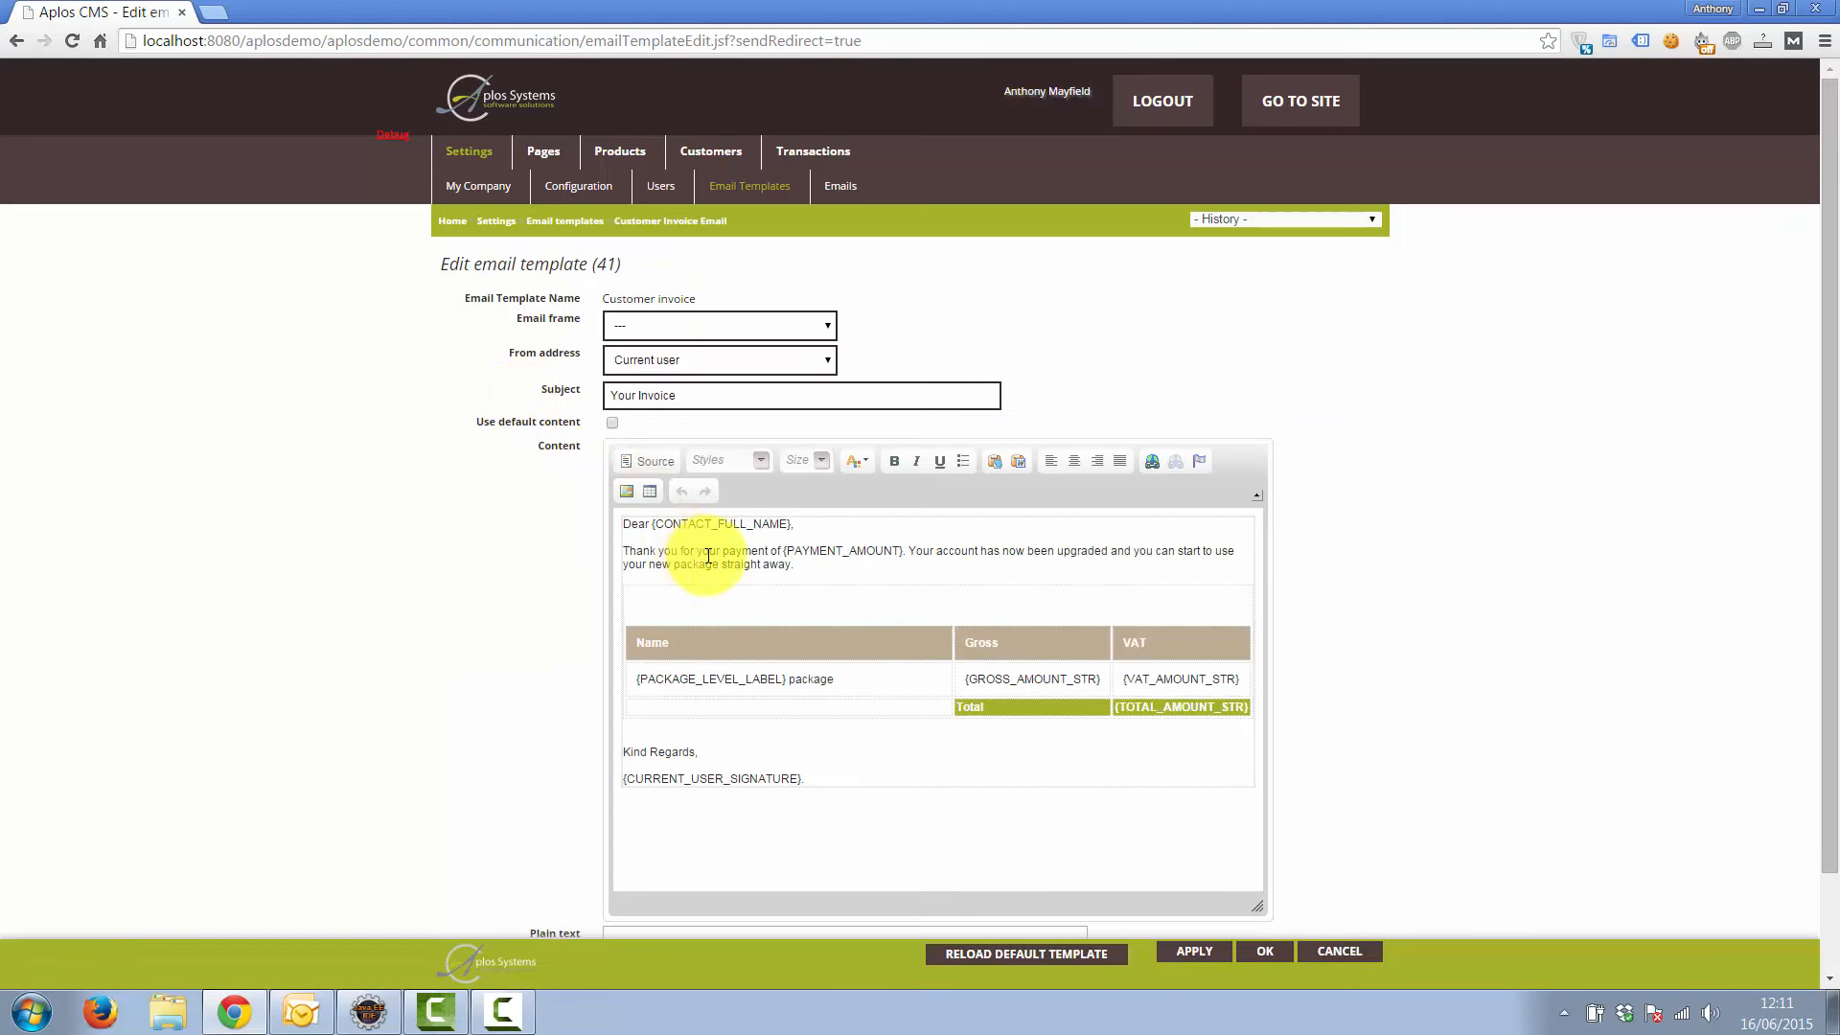
click(698, 362)
click(693, 405)
click(679, 399)
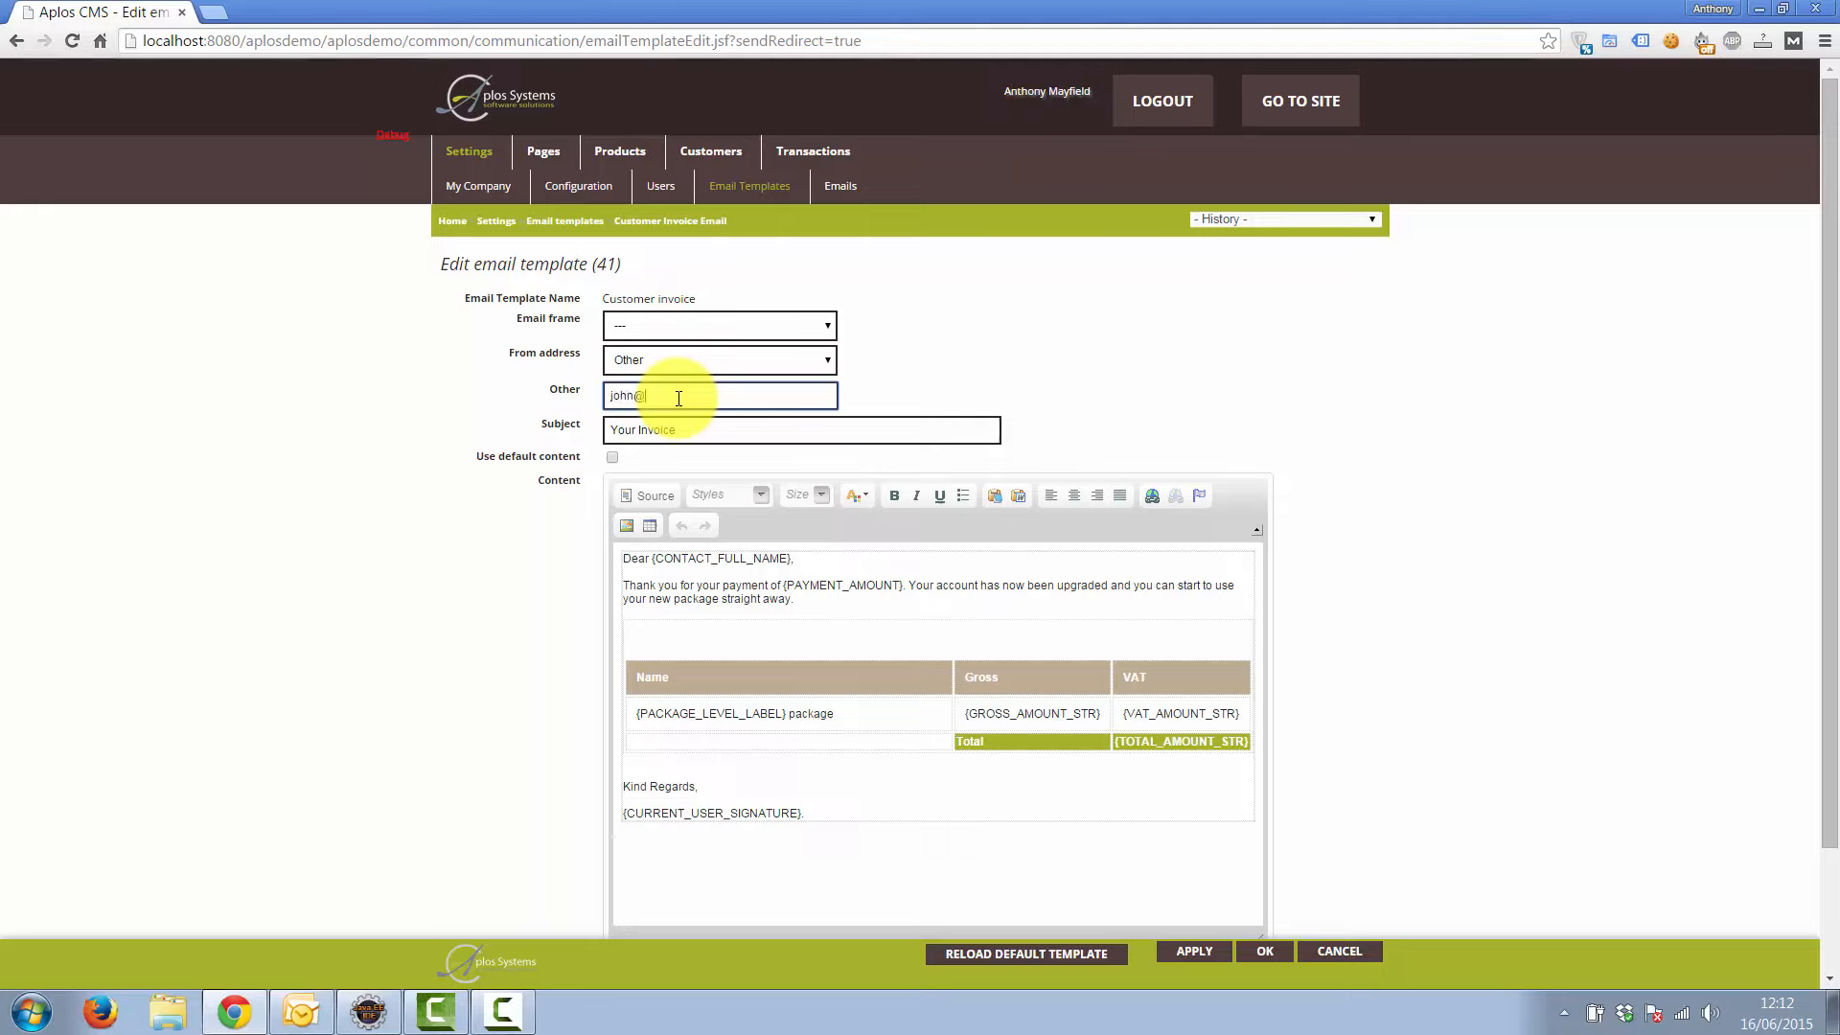
click(1266, 954)
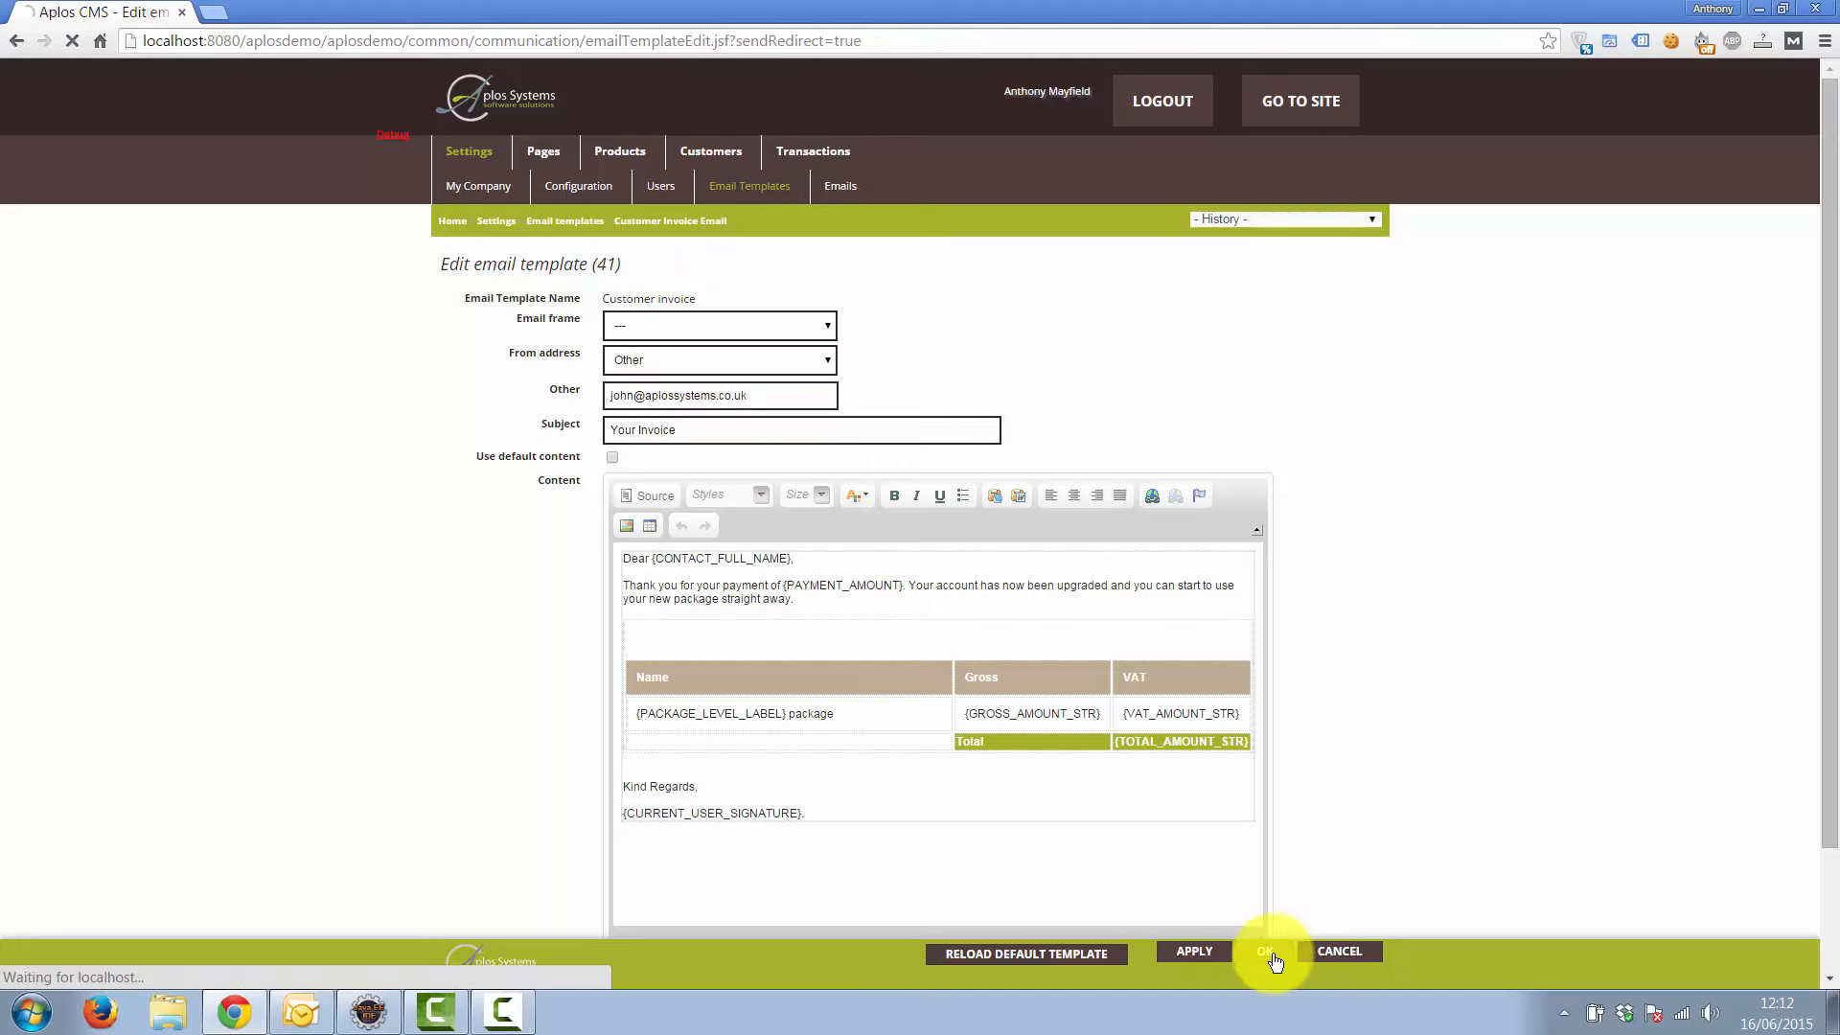